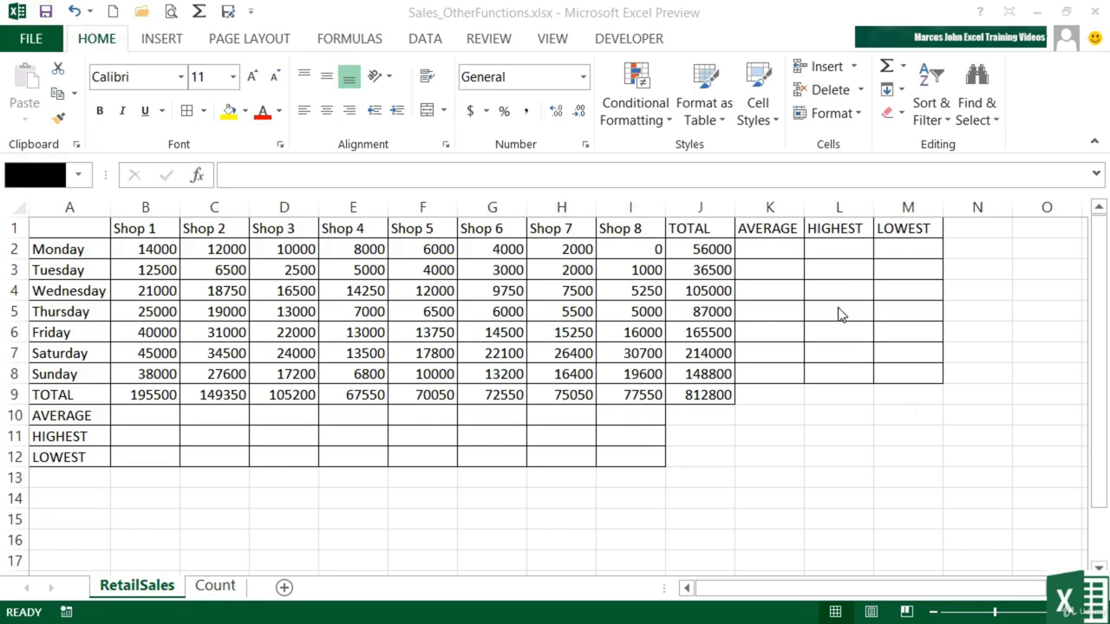
# Step: Enter a formula in K2 dividing Monday's total J2 by 8
pyautogui.click(765, 246)
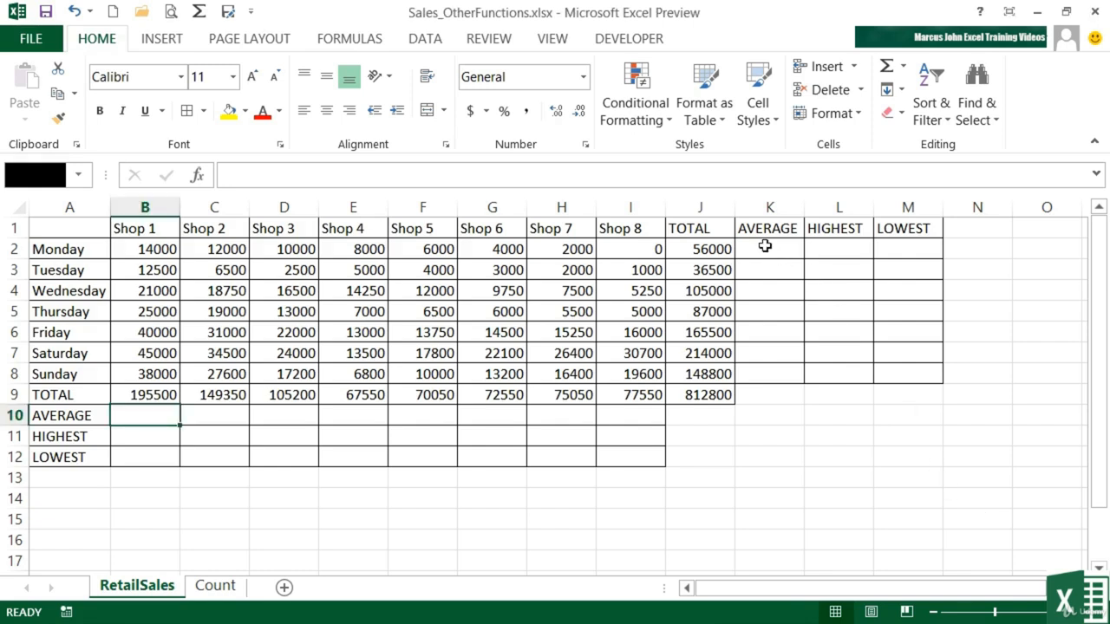
pyautogui.click(765, 246)
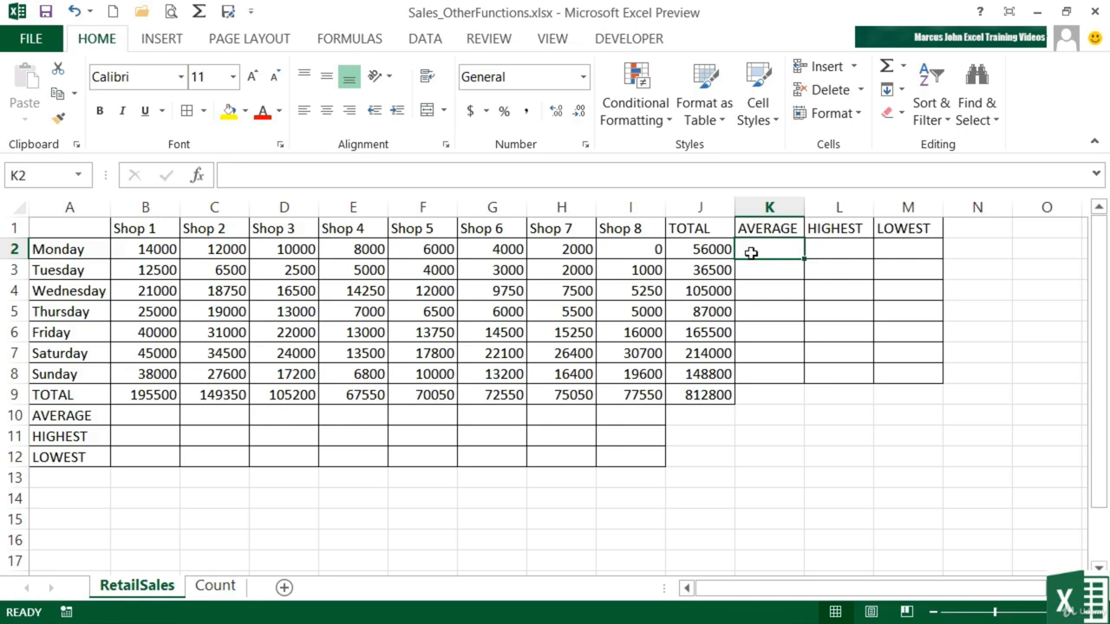
pyautogui.write('=')
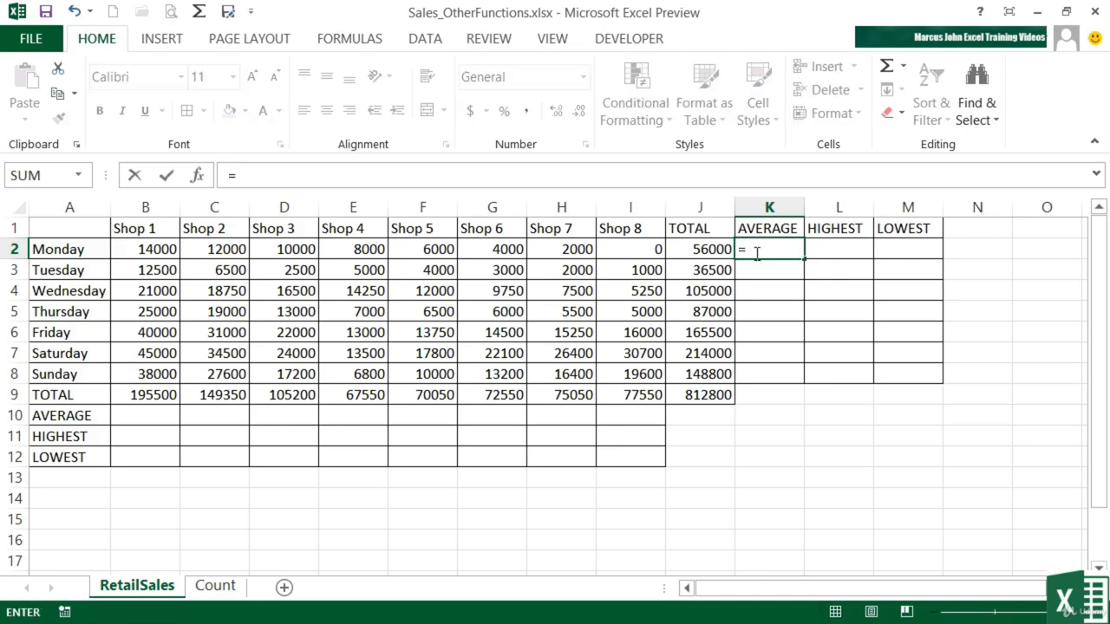
pyautogui.click(711, 251)
pyautogui.write('/')
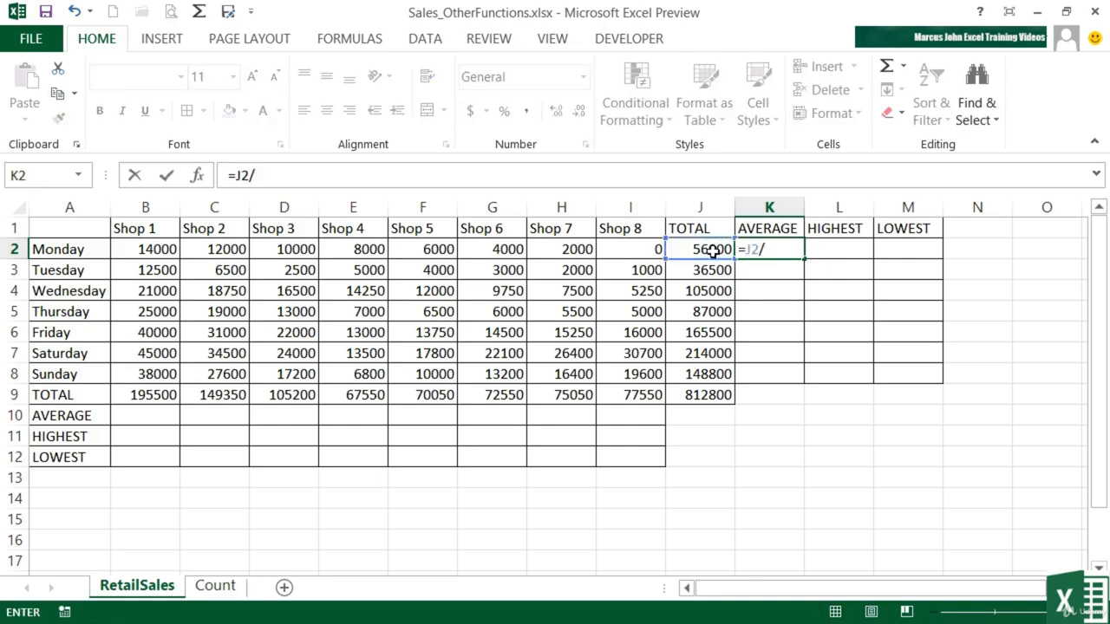
pyautogui.write('8')
pyautogui.press('Return')
pyautogui.press('Up')
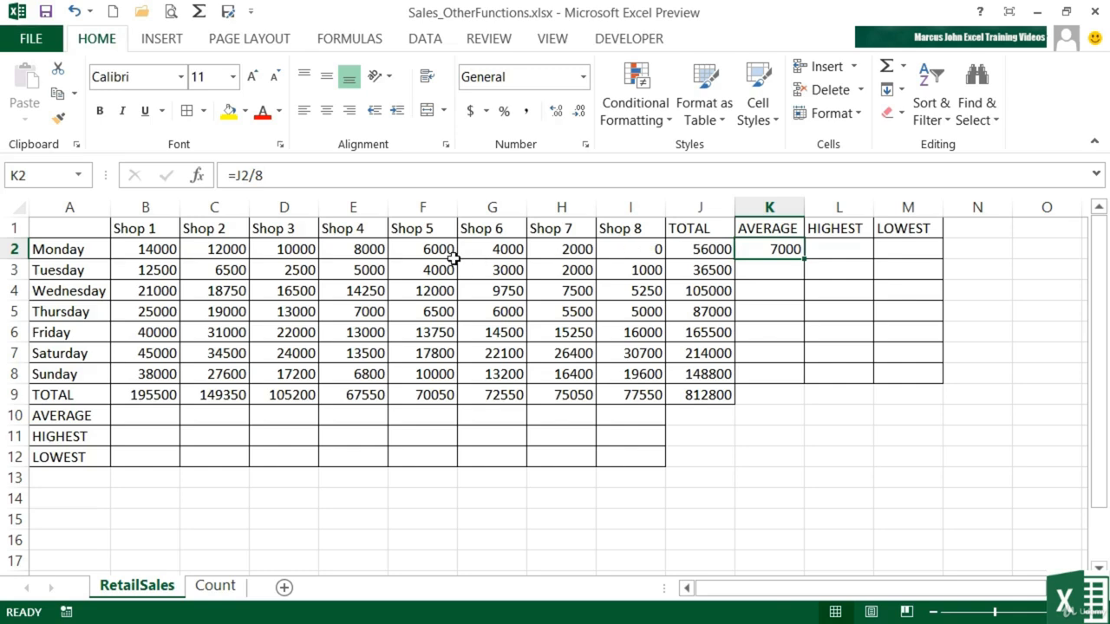
# Step: Clear Shop 4's Monday value in E2 and check the formulas of the total and average cells
pyautogui.click(371, 250)
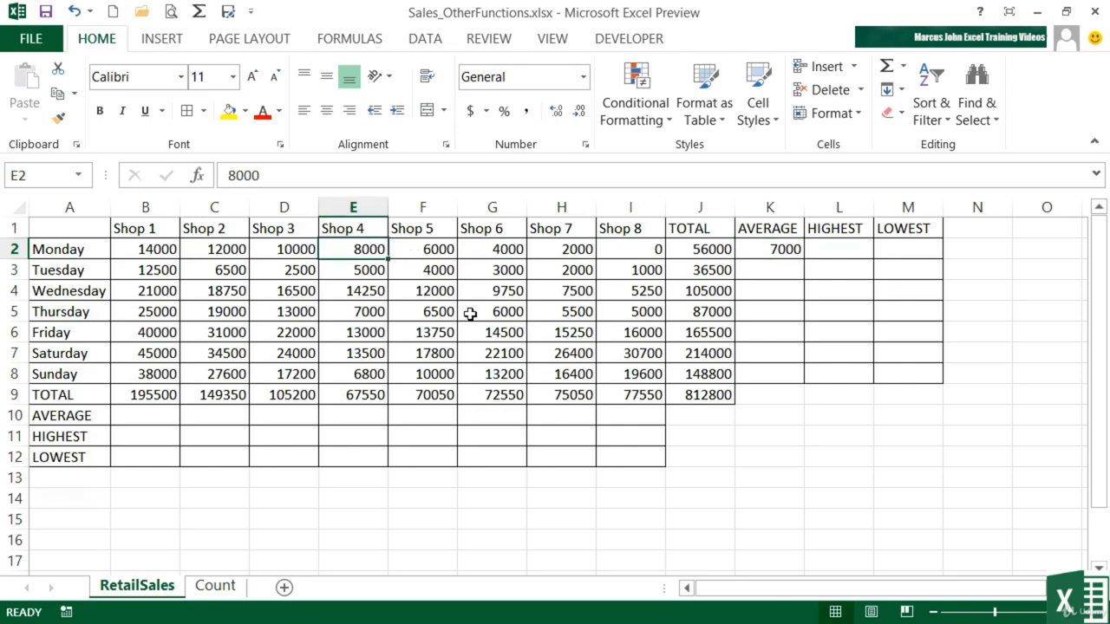
pyautogui.press('Delete')
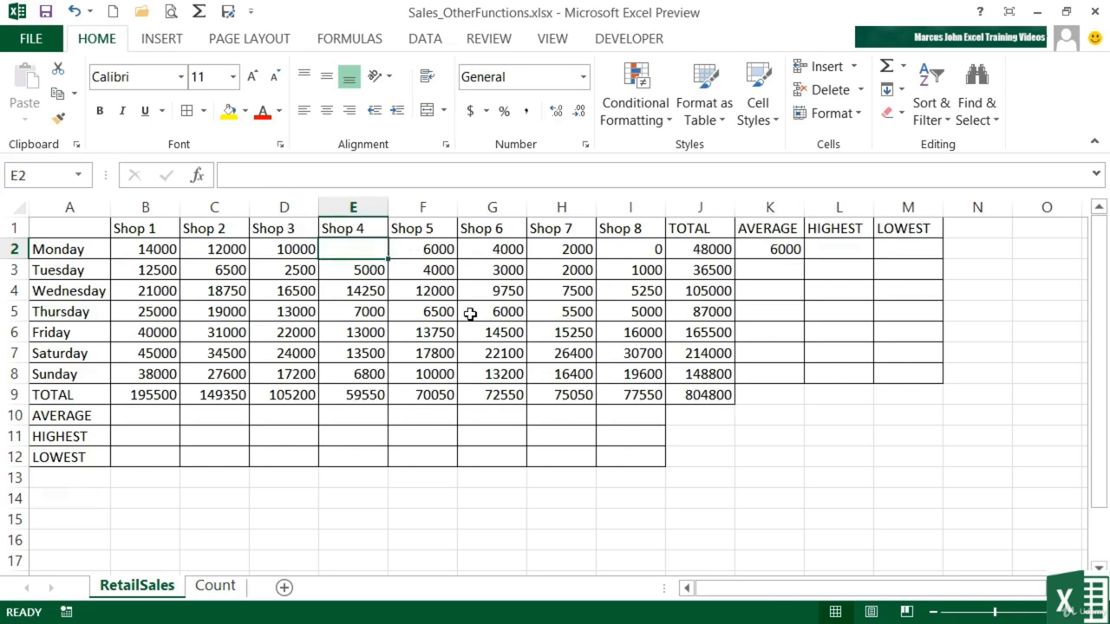
pyautogui.click(705, 249)
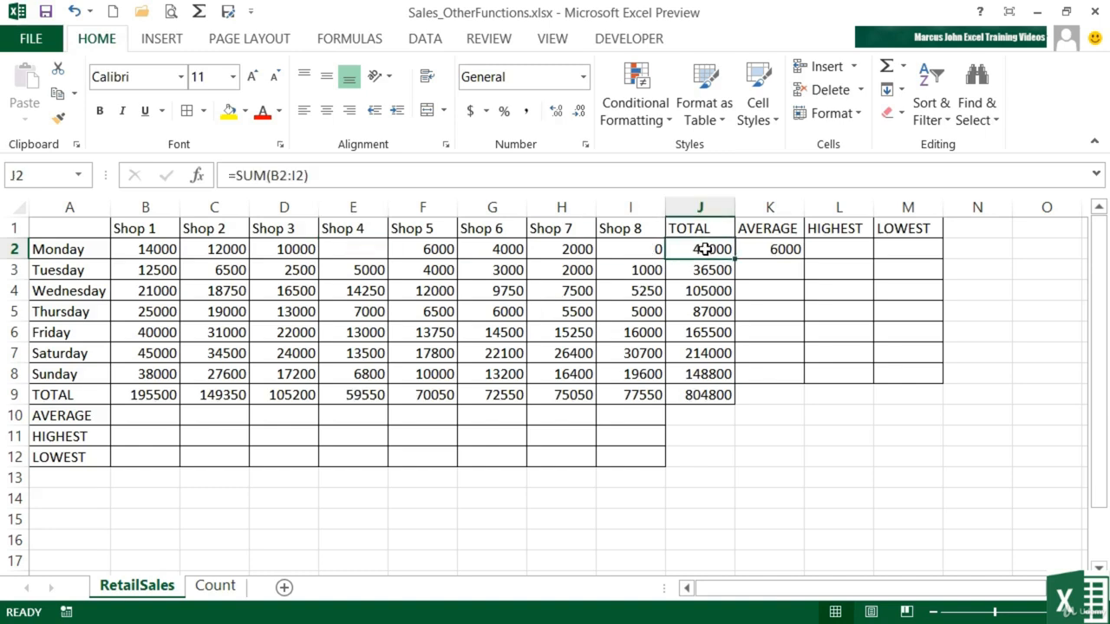
pyautogui.click(775, 249)
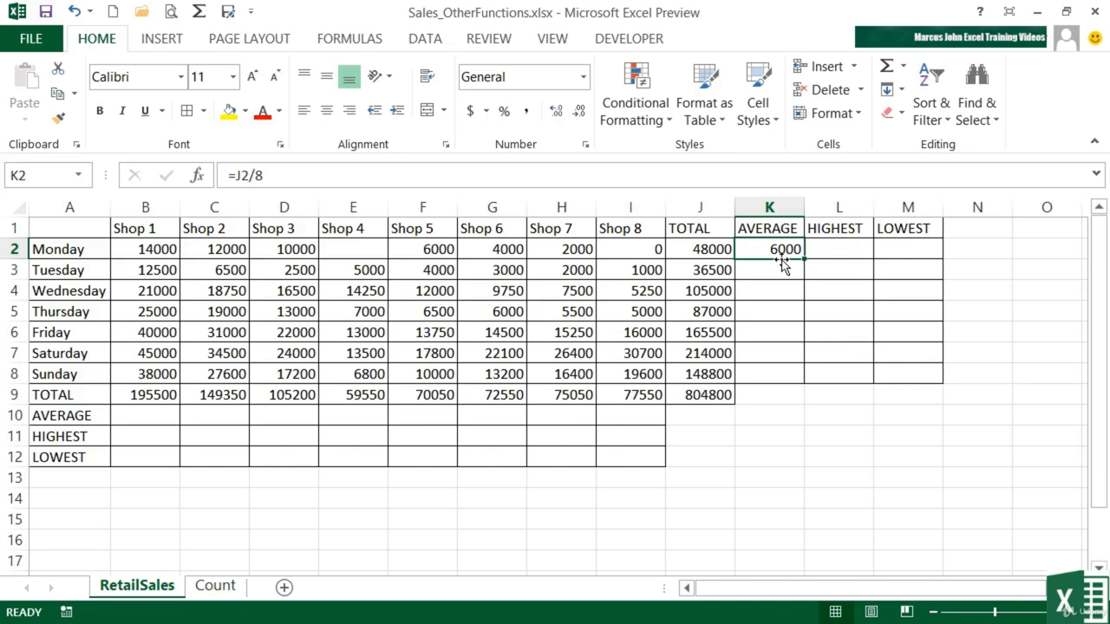
# Step: Replace K2's formula with =AVERAGE(B2:I2) covering Monday's eight shop values
pyautogui.press('BackSpace')
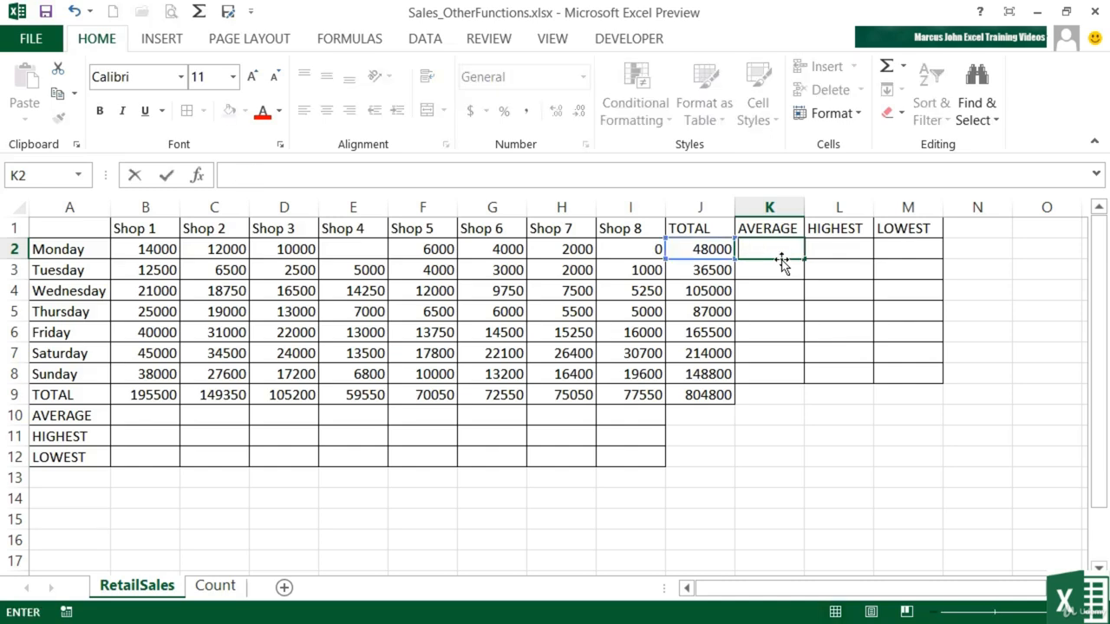
pyautogui.write('=av')
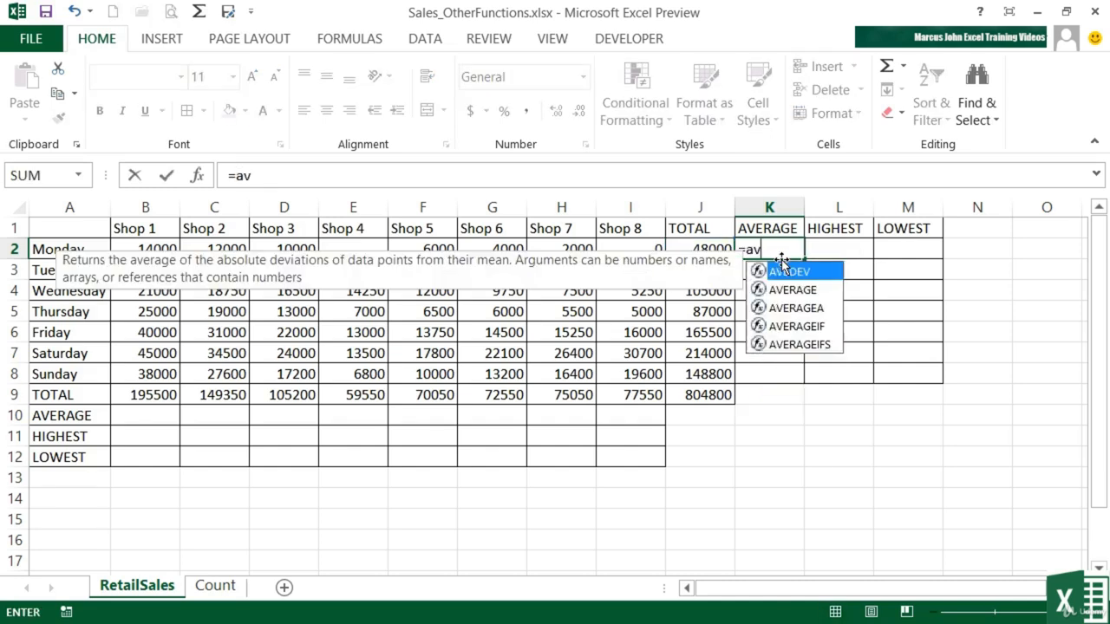
pyautogui.write('erage')
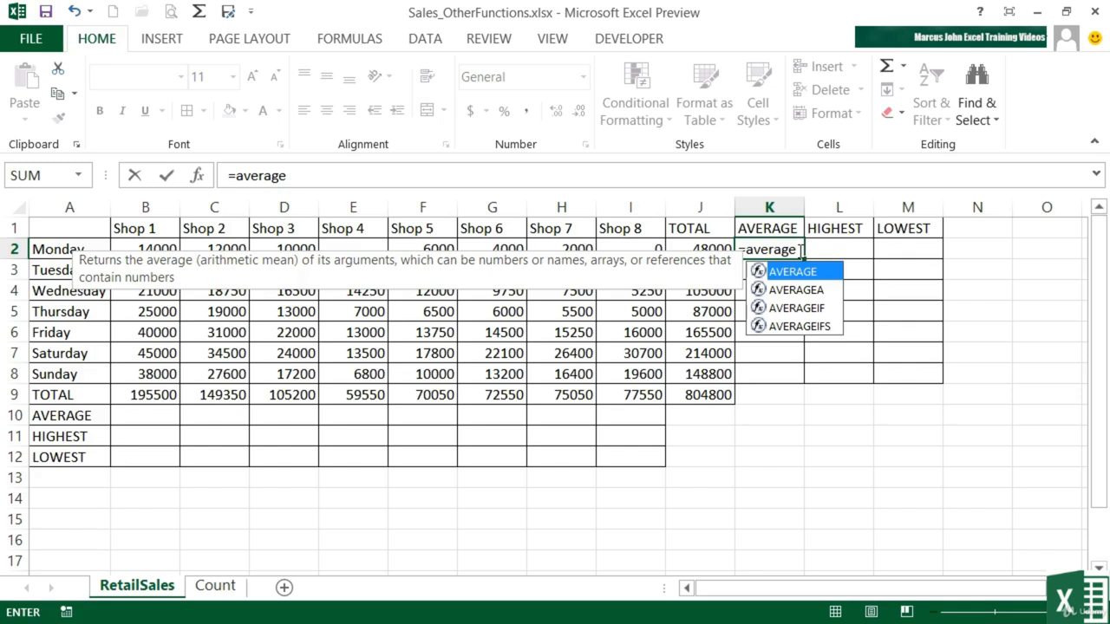
pyautogui.write('(')
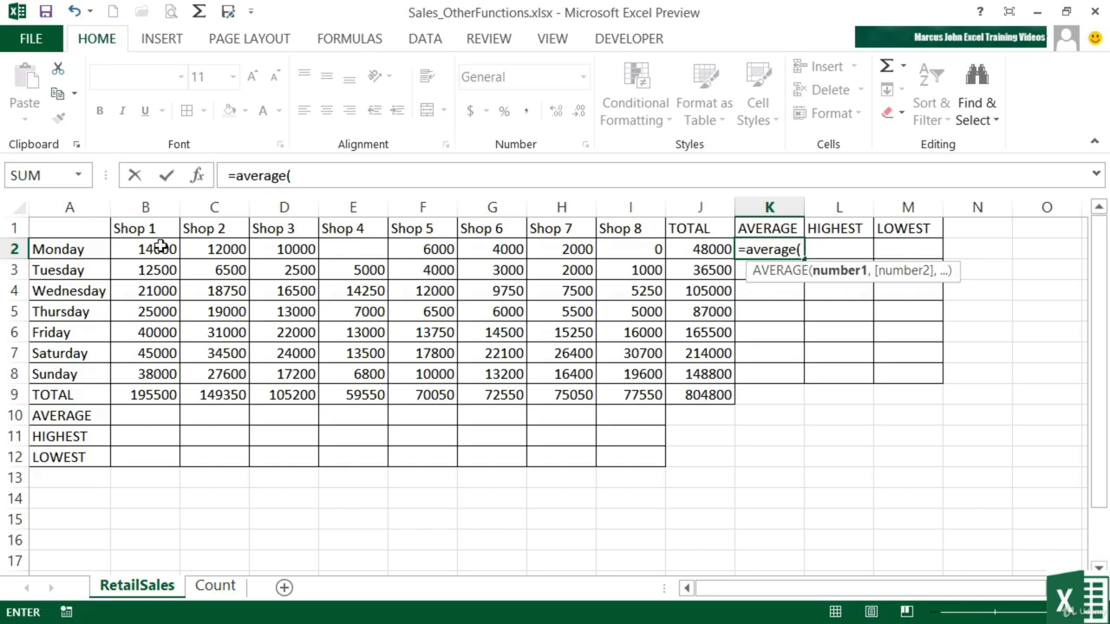
pyautogui.moveTo(165, 249); pyautogui.dragTo(639, 253)
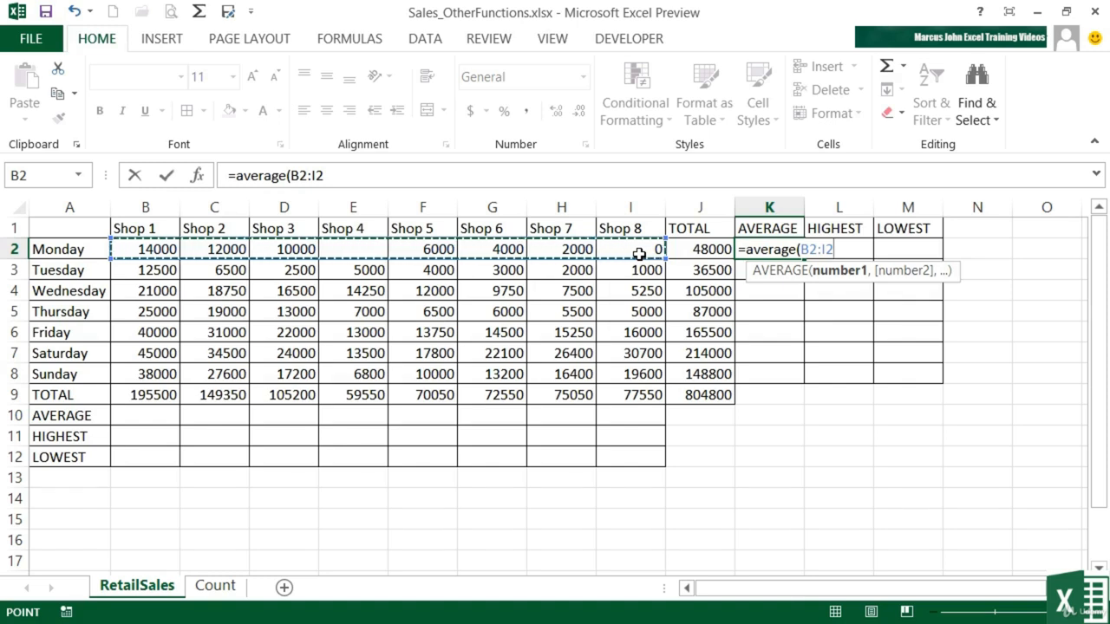
pyautogui.press('Return')
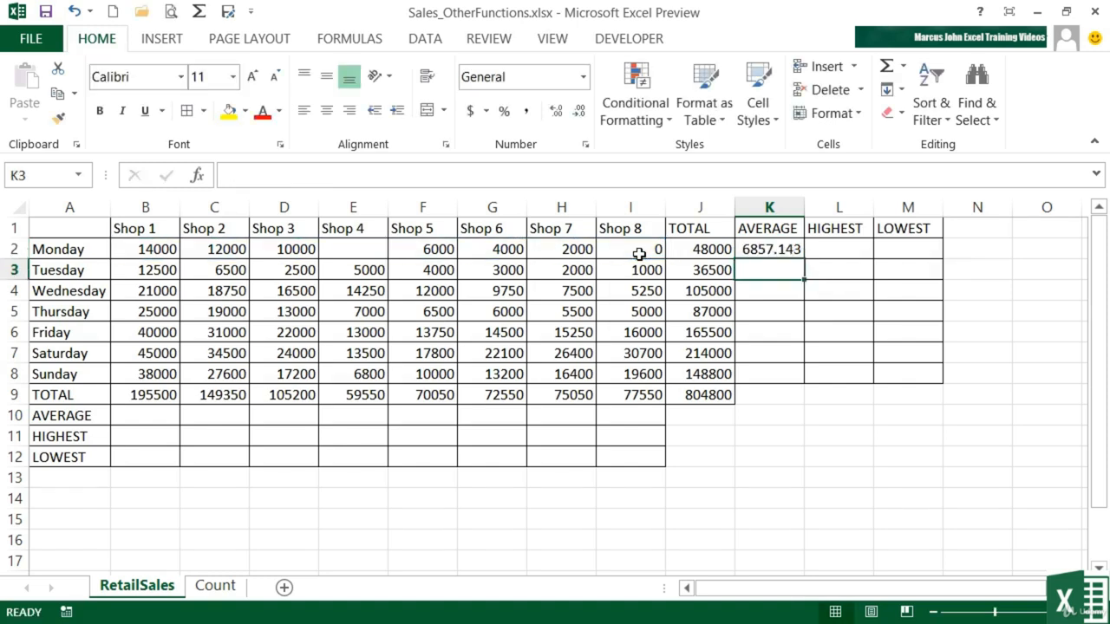
# Step: Apply the Number format to the average in K2
pyautogui.press('Up')
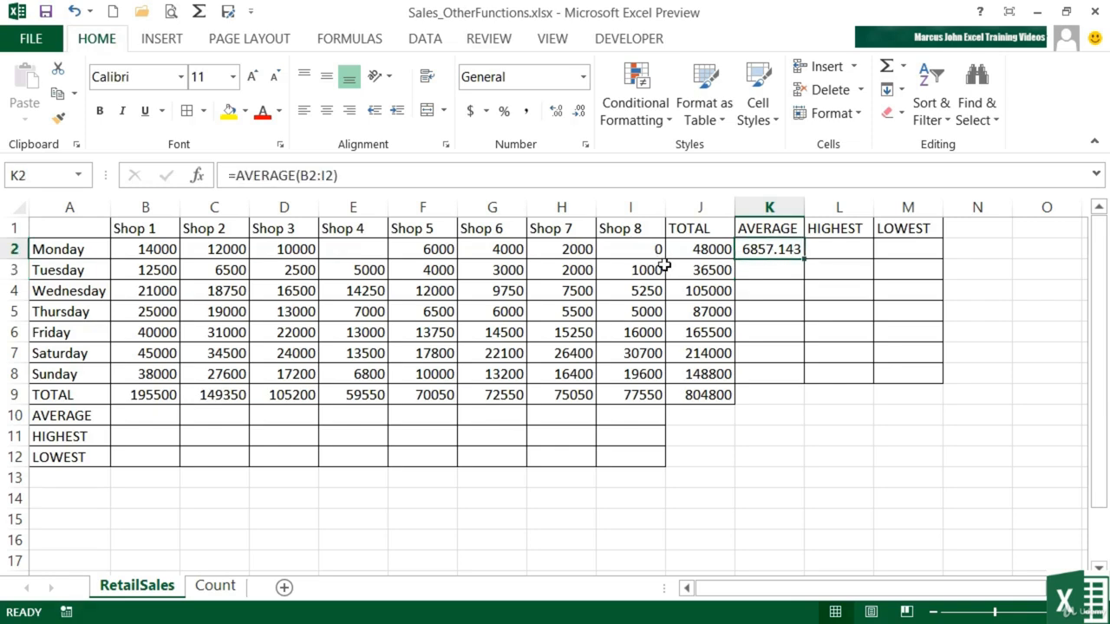
pyautogui.click(583, 77)
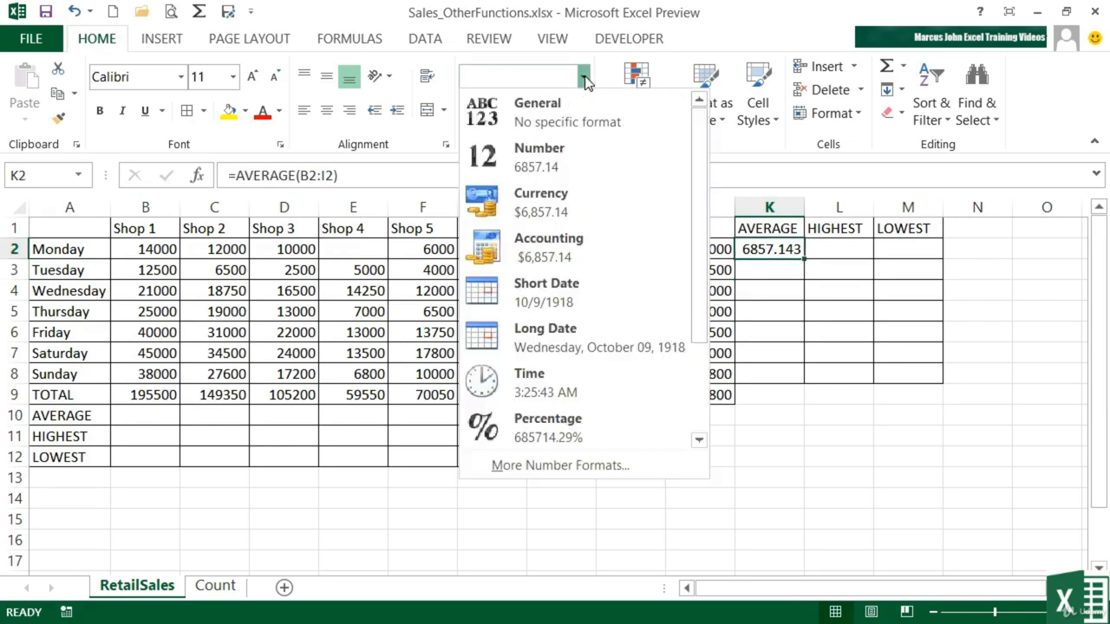
pyautogui.click(551, 161)
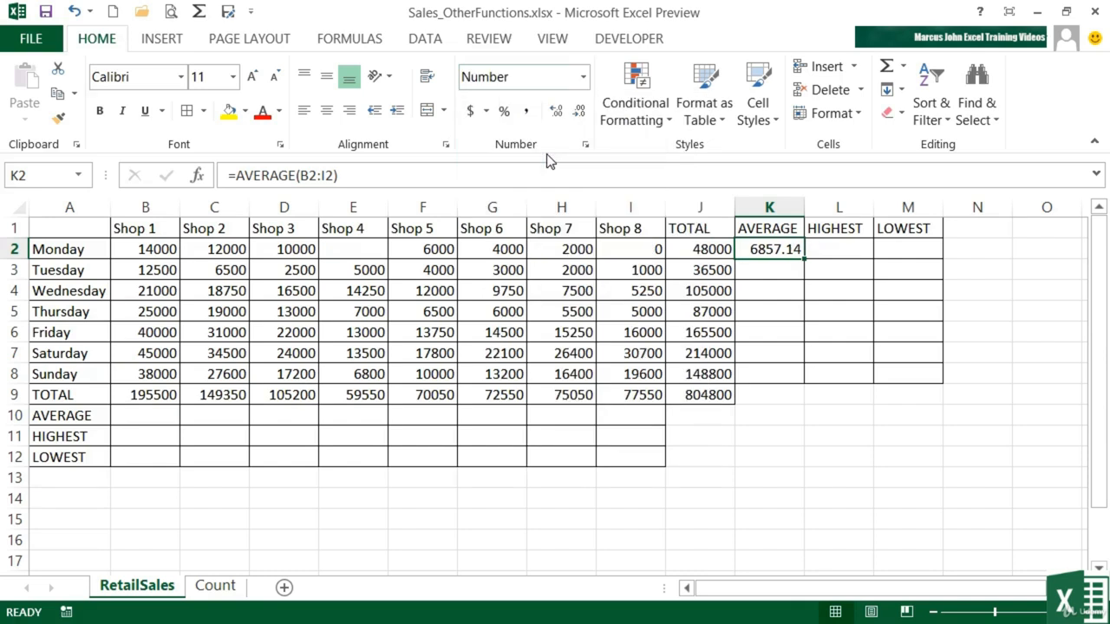
# Step: Enter 8000 back into E2 as Shop 4's Monday sales
pyautogui.click(384, 251)
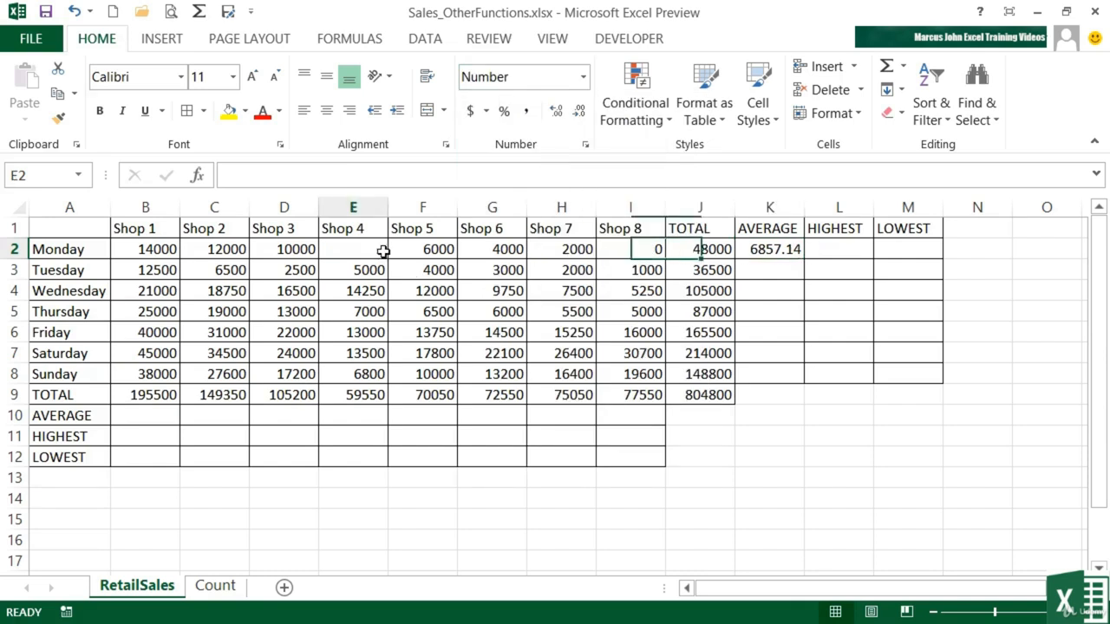
pyautogui.write('8000')
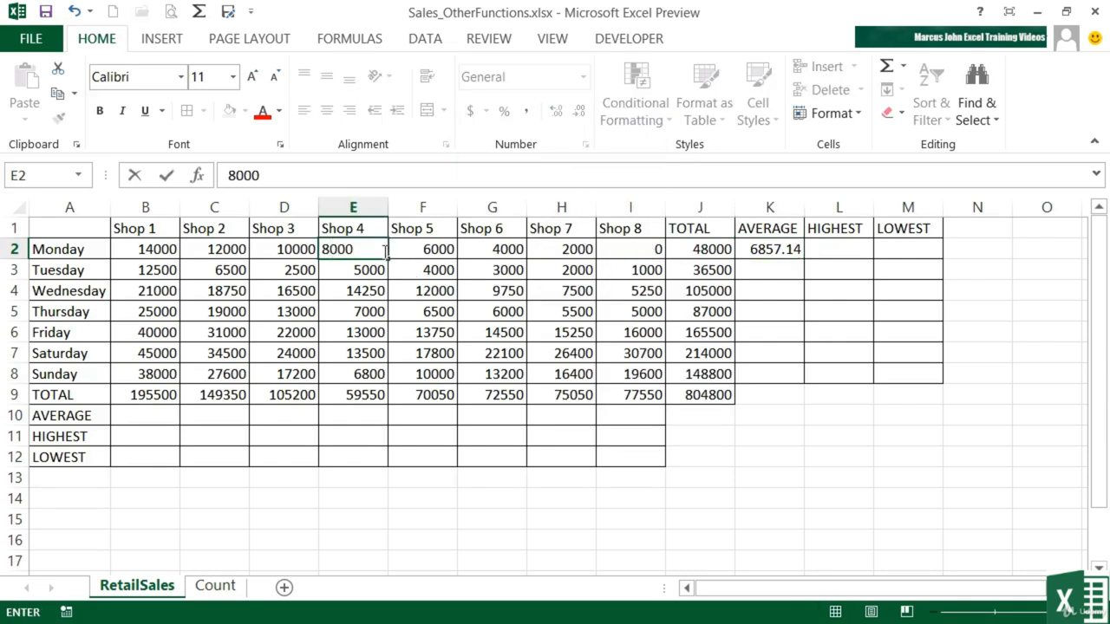
pyautogui.press('Tab')
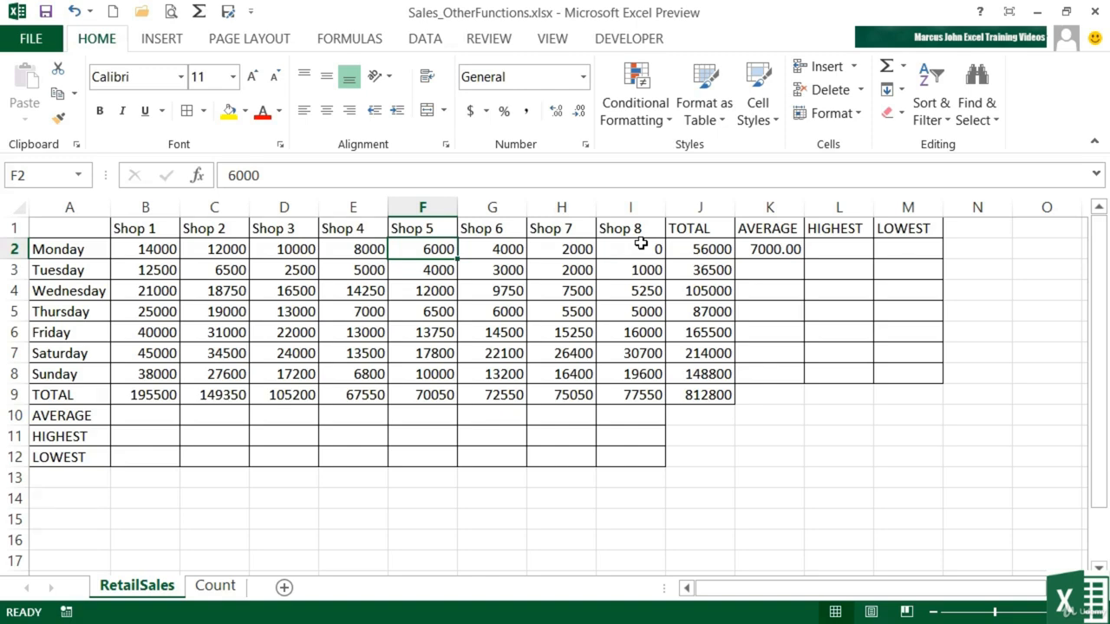
# Step: Fill the AVERAGE formula from K2 down to K8 and check the copied formulas
pyautogui.click(780, 247)
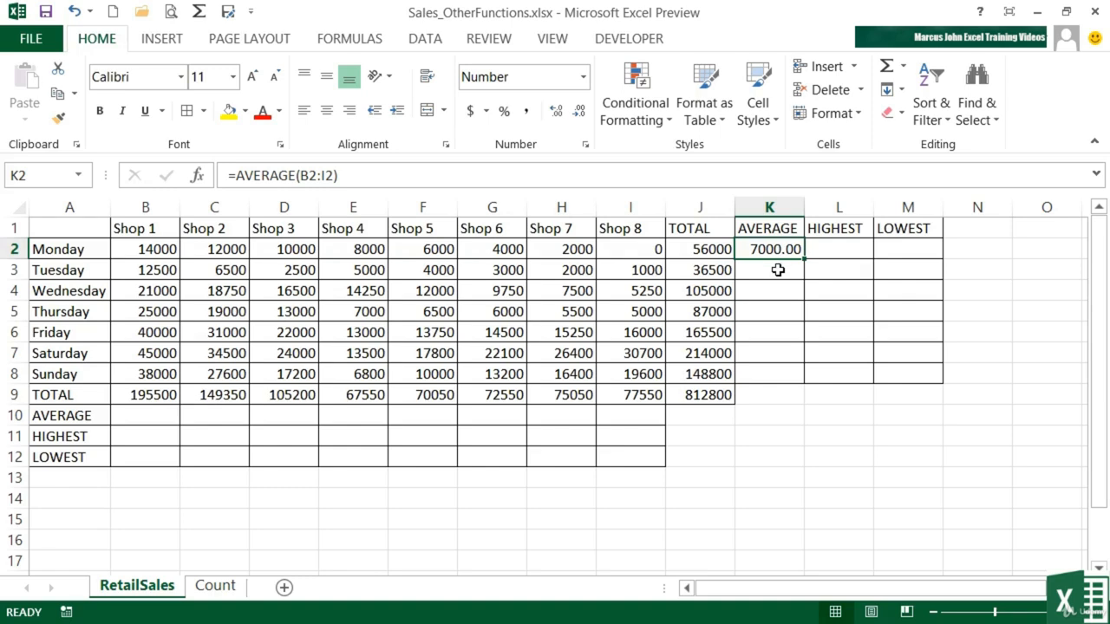
pyautogui.click(780, 268)
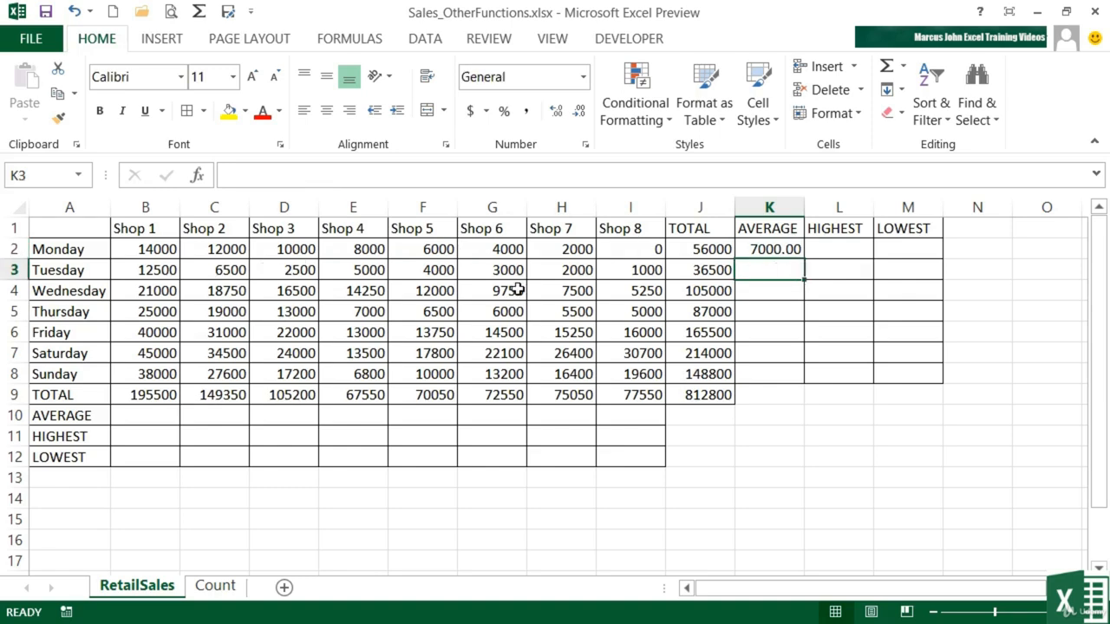
pyautogui.click(789, 296)
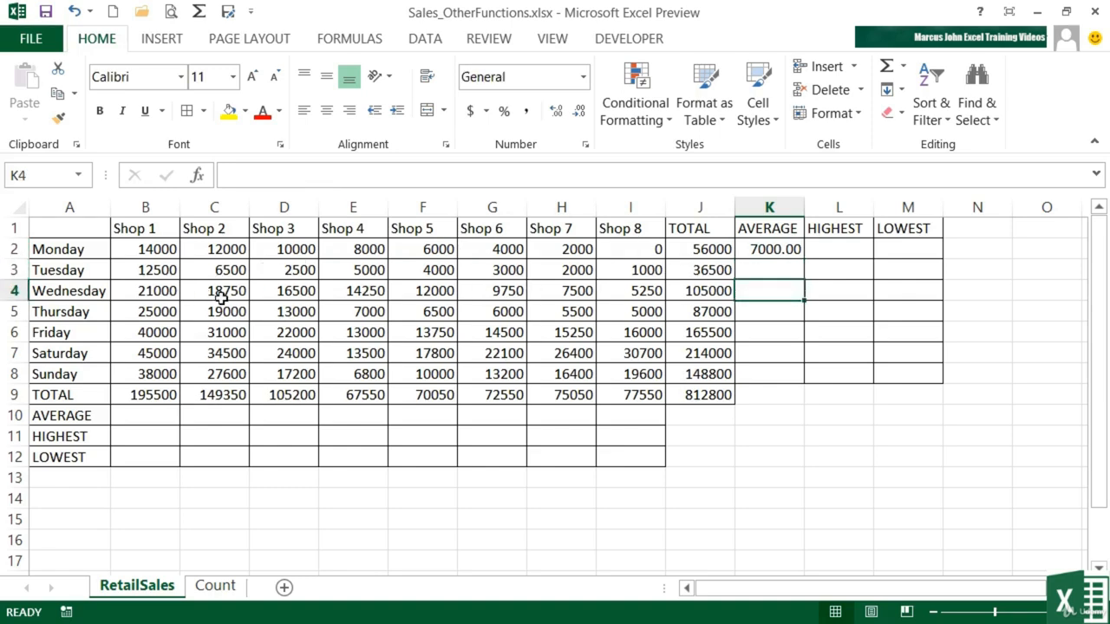
pyautogui.click(783, 248)
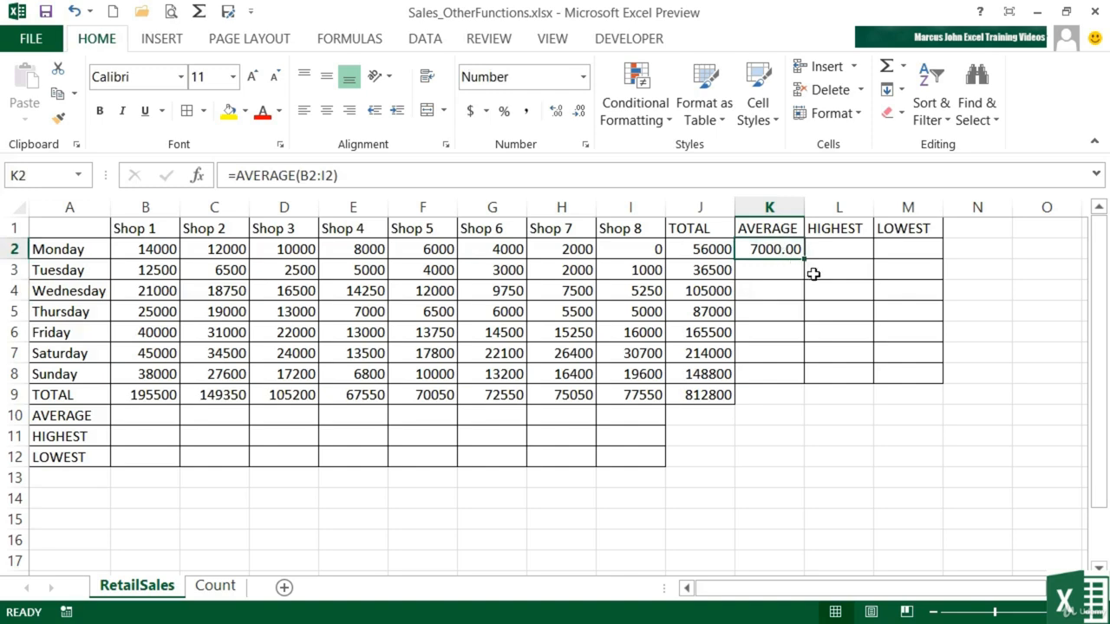
pyautogui.moveTo(805, 260); pyautogui.dragTo(803, 385)
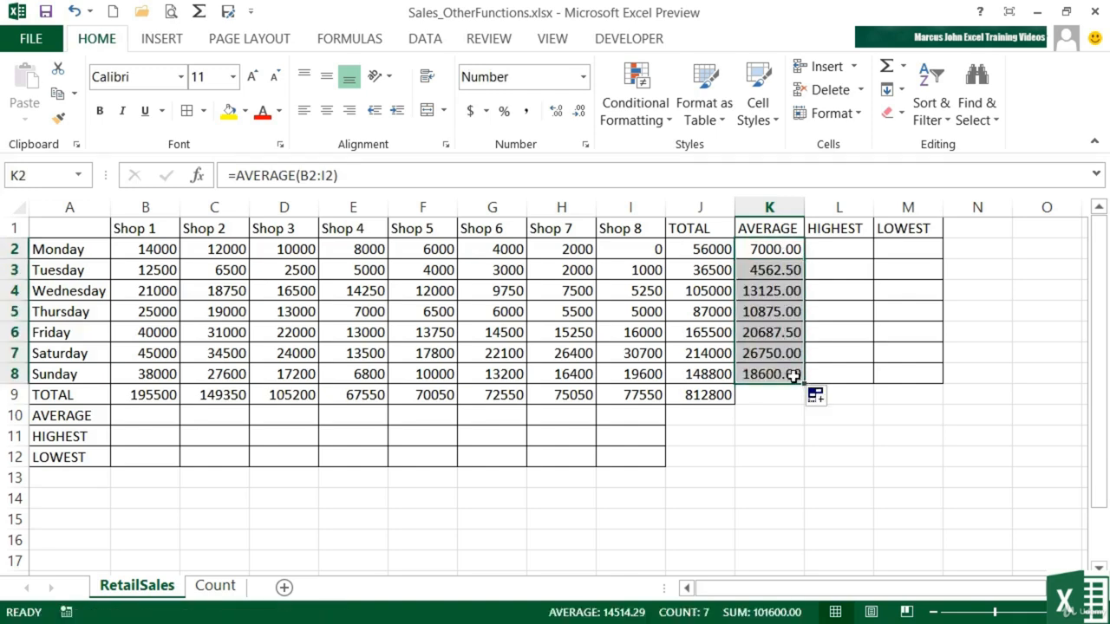
pyautogui.click(766, 270)
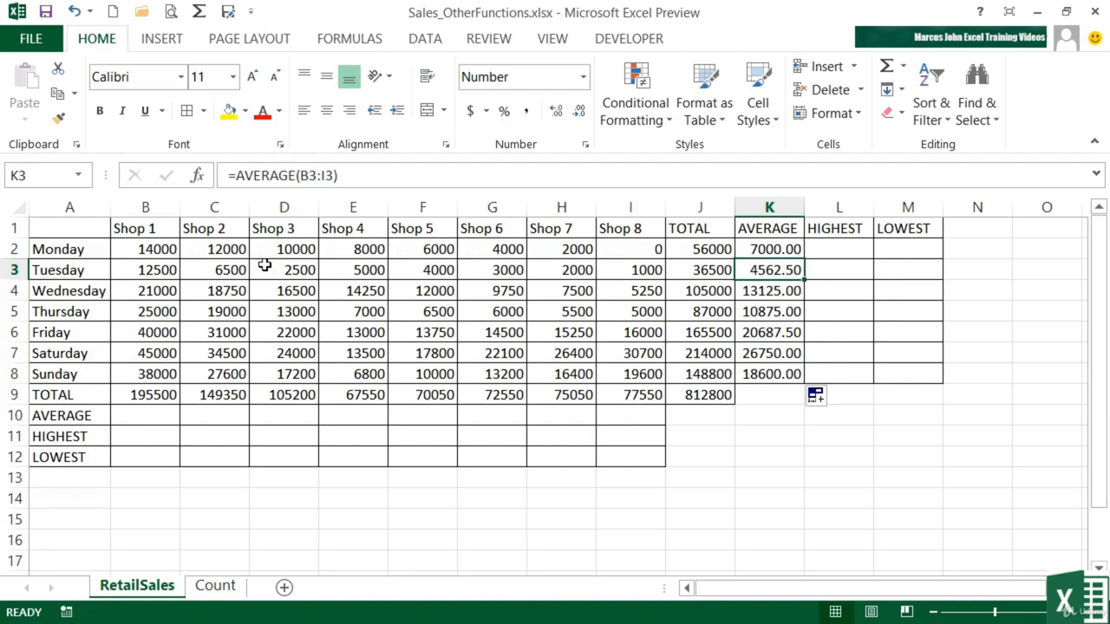
pyautogui.click(767, 290)
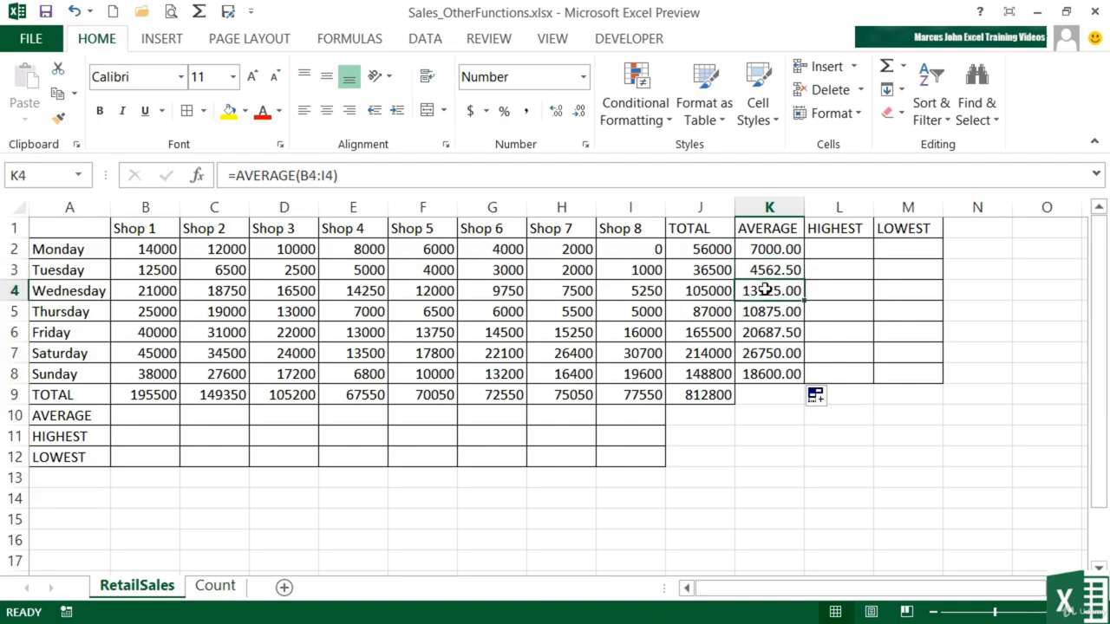
pyautogui.click(766, 311)
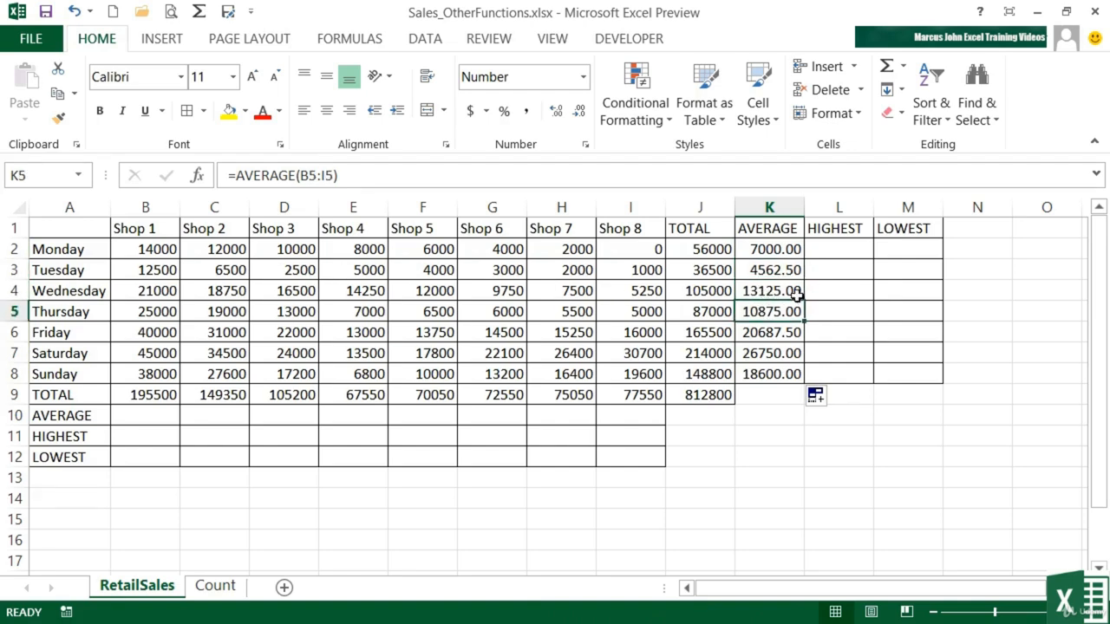
# Step: Enter =AVERAGE(B2:B8) in B10 to average Shop 1's daily sales
pyautogui.click(143, 415)
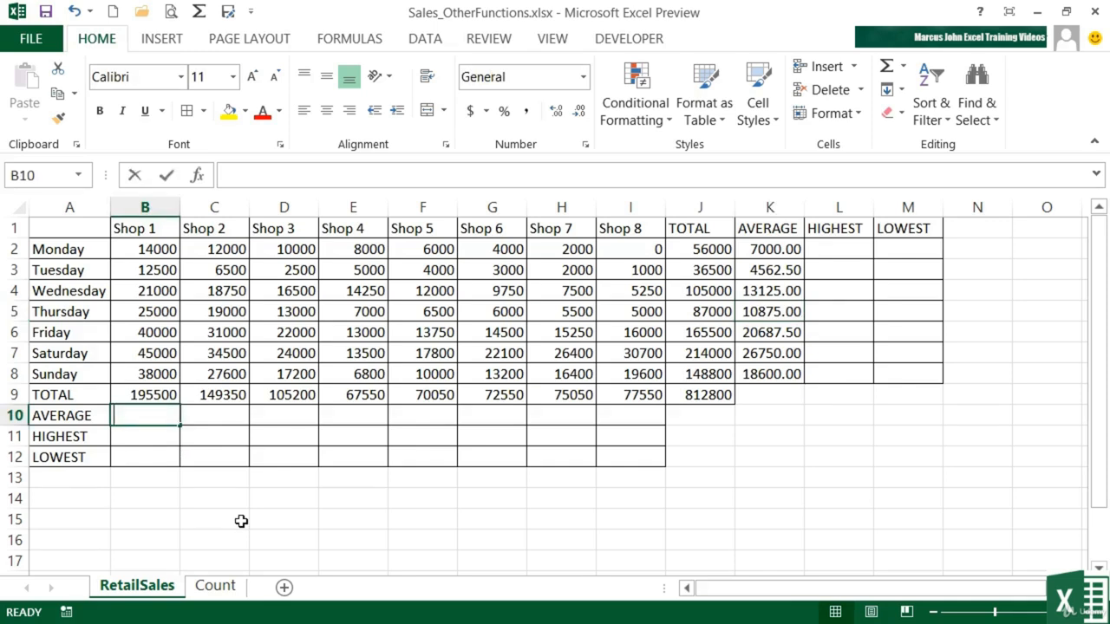
pyautogui.write('=average')
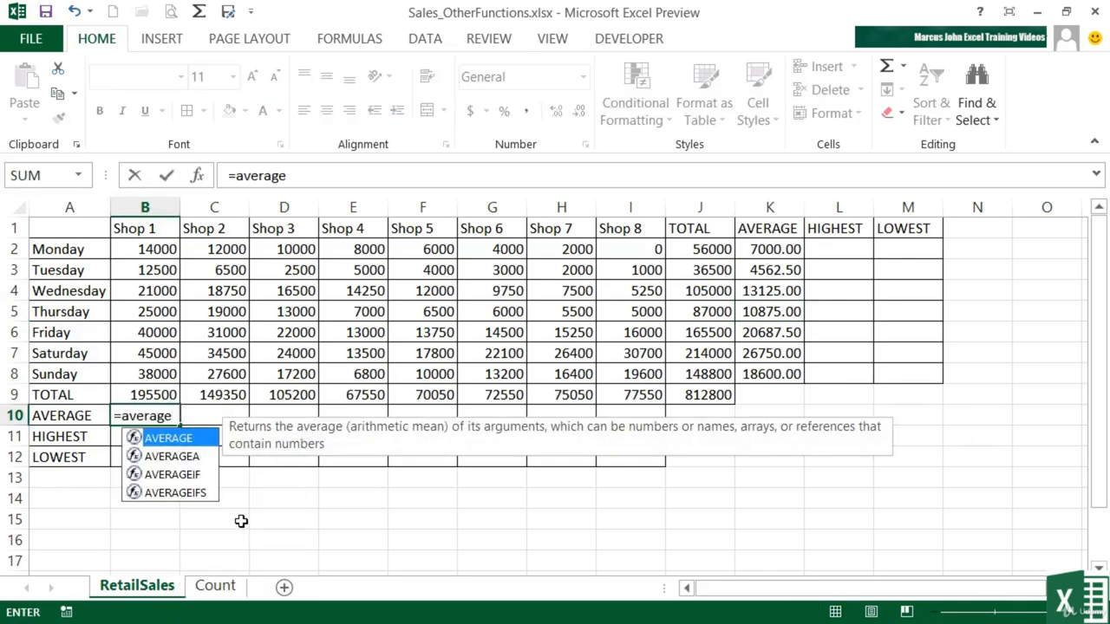
pyautogui.write('(')
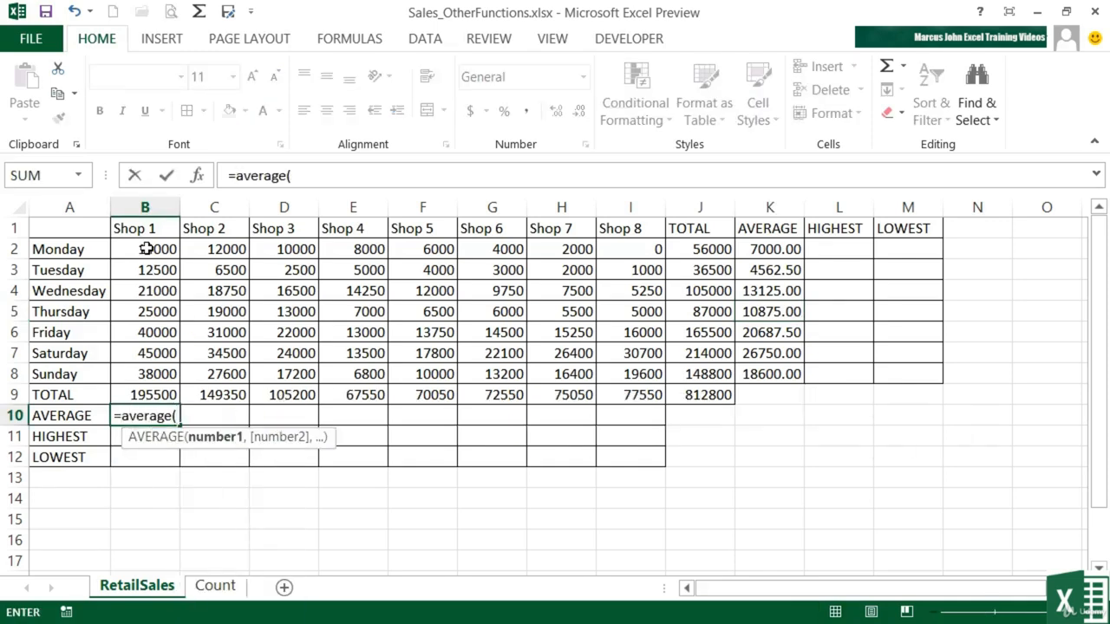
pyautogui.moveTo(152, 251); pyautogui.dragTo(148, 374)
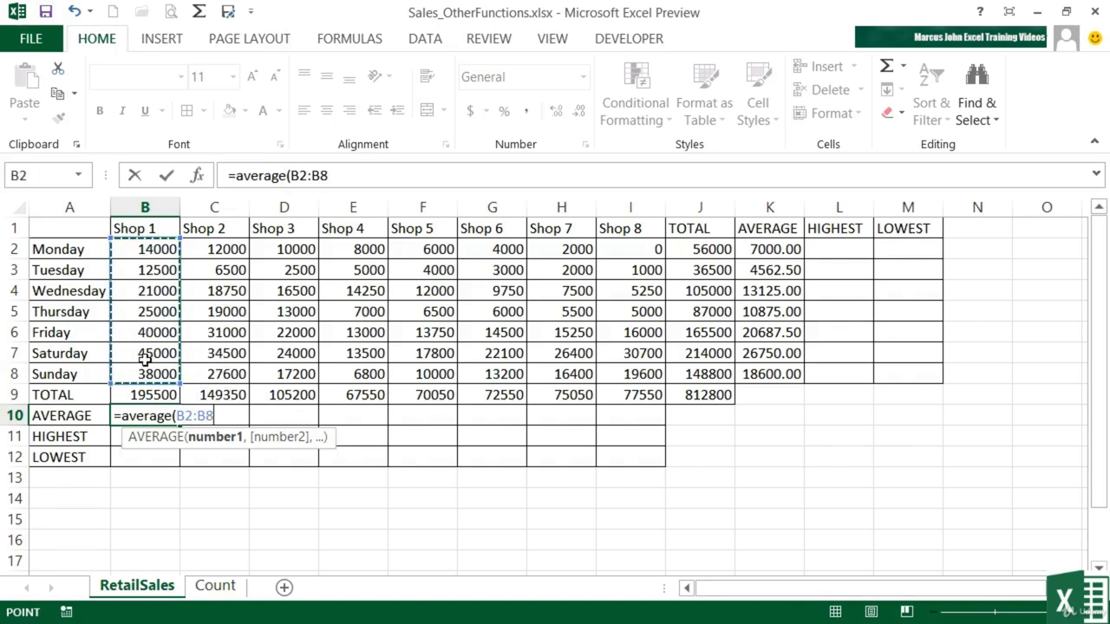
pyautogui.press('Return')
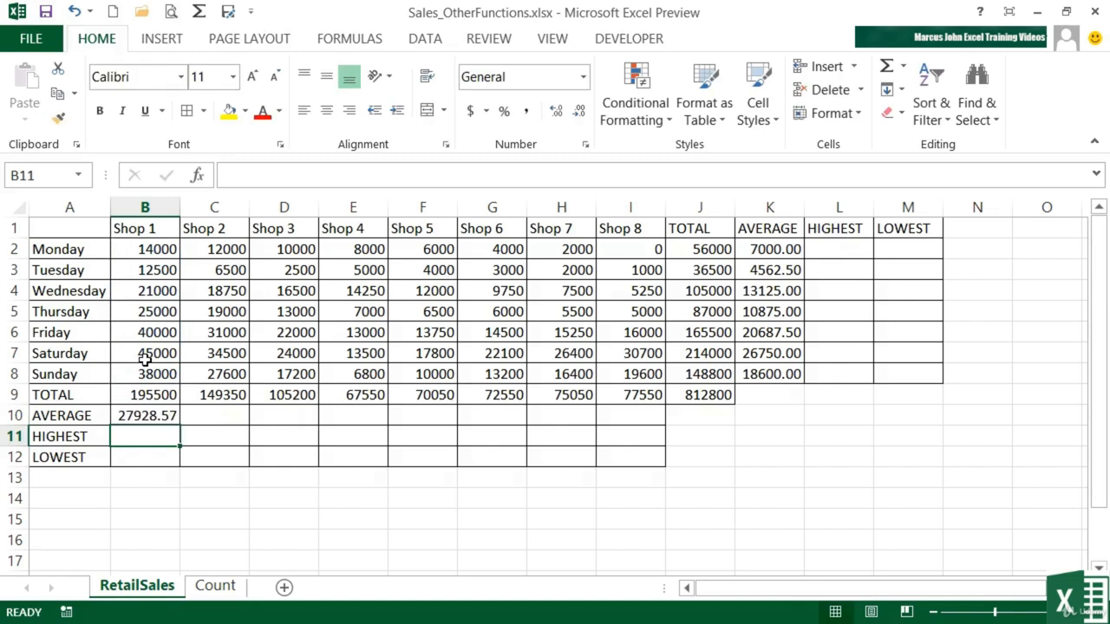
pyautogui.press('Up')
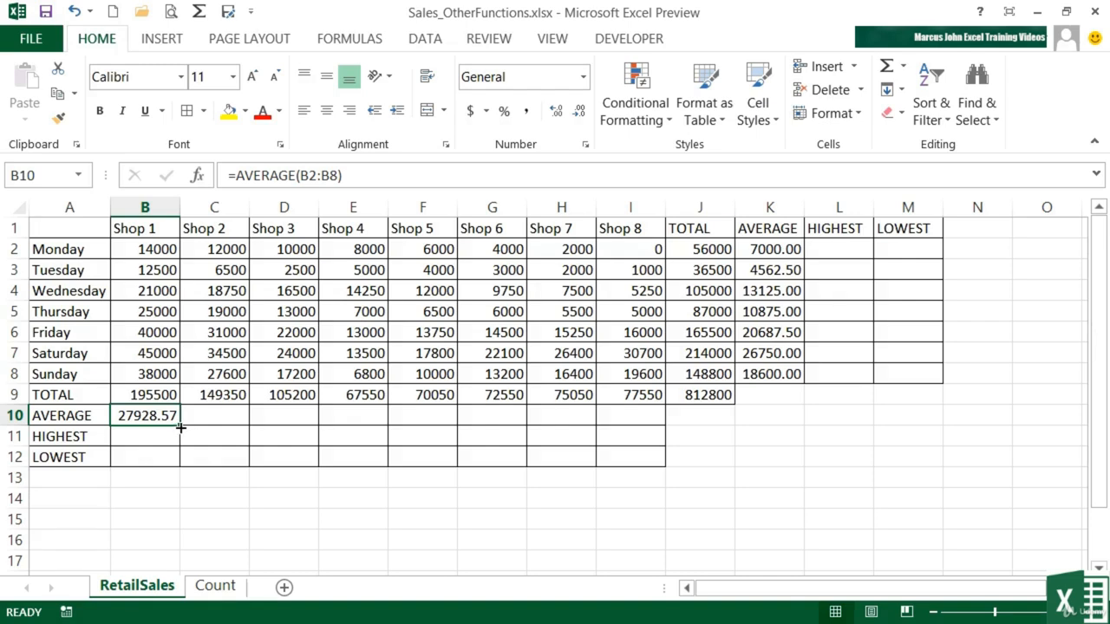
# Step: Fill the AVERAGE formula from B10 across to I10 for all shops
pyautogui.moveTo(180, 427); pyautogui.dragTo(651, 425)
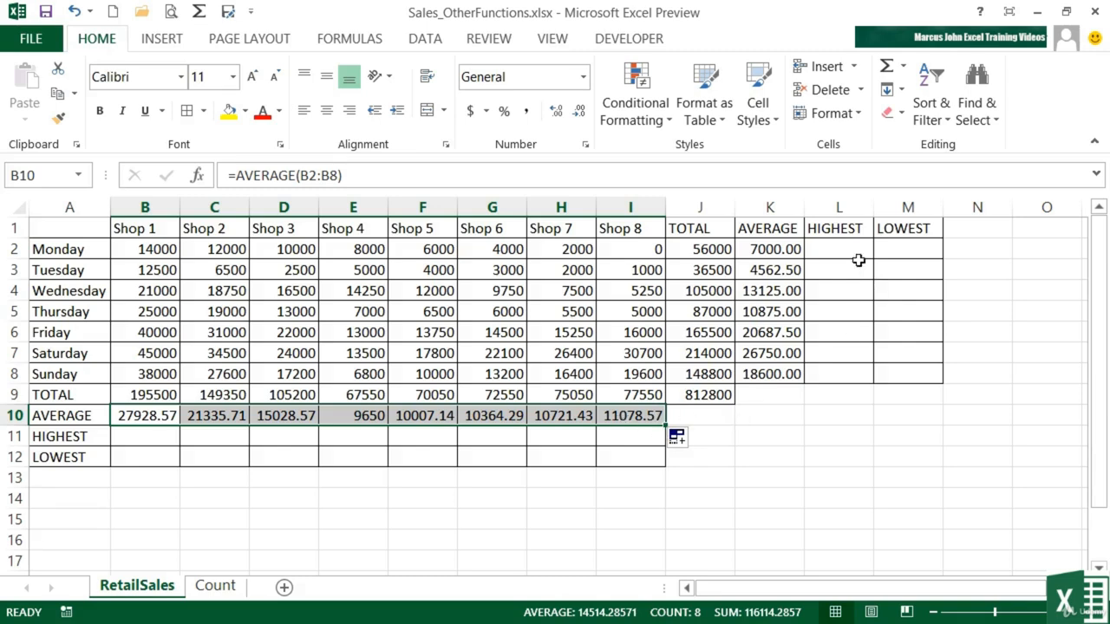
pyautogui.click(837, 222)
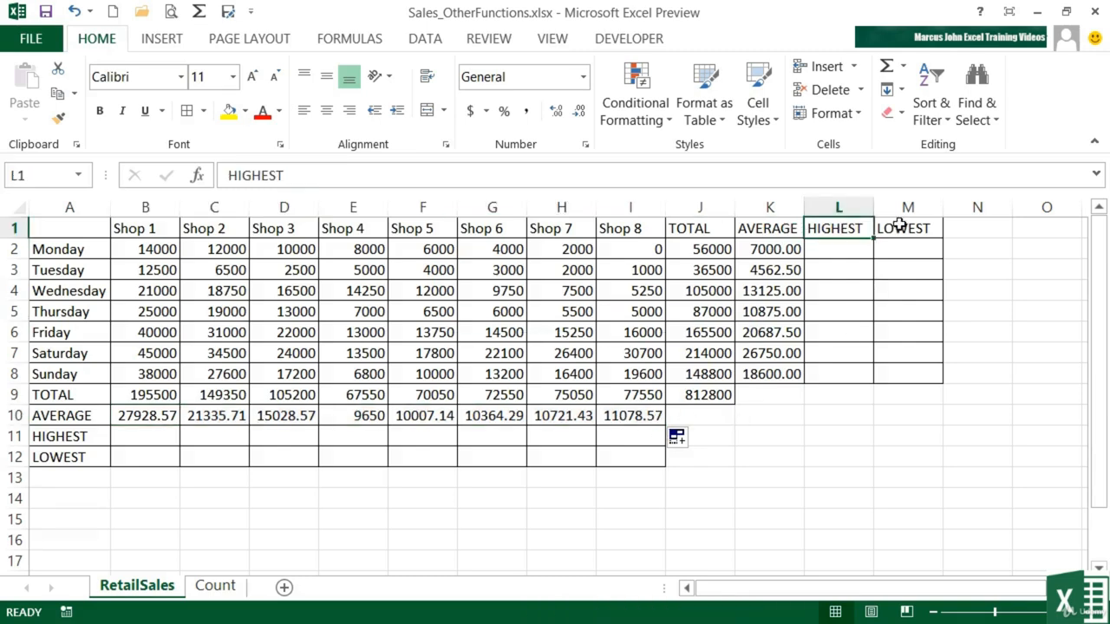
# Step: Enter =MAX(B2:I2) in L2 to find the highest Monday sales across the shops
pyautogui.click(839, 249)
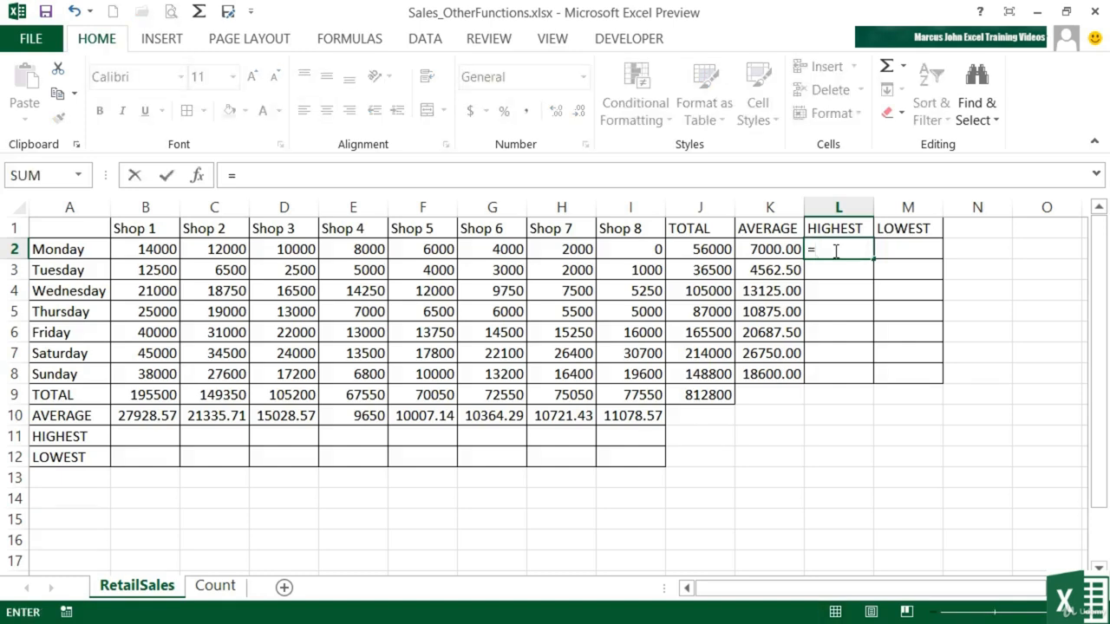
pyautogui.write('max(')
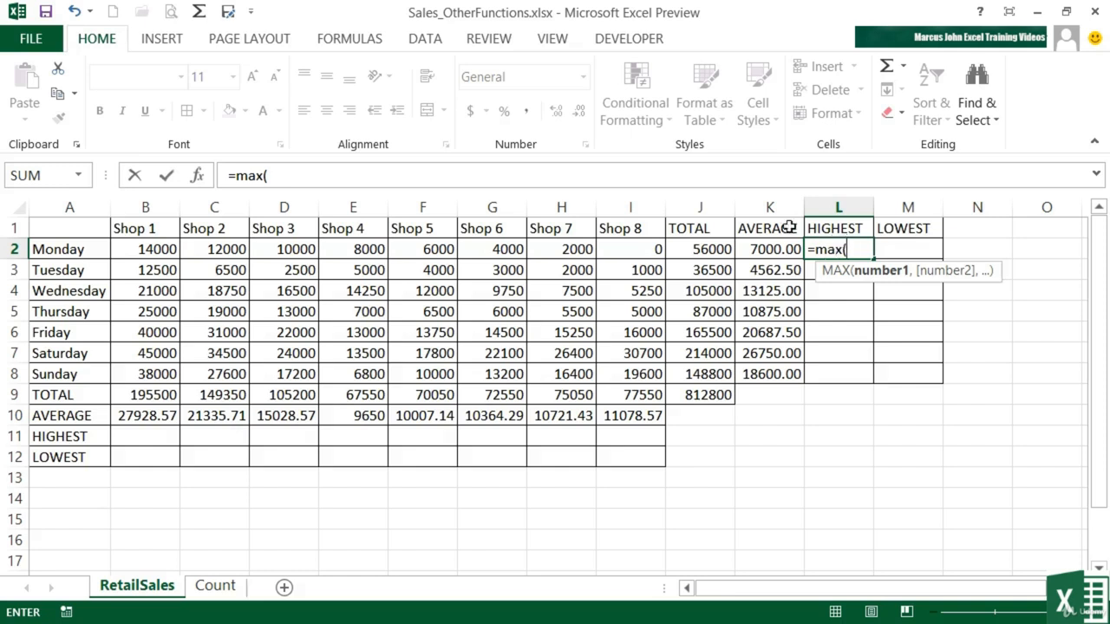
pyautogui.moveTo(137, 250); pyautogui.dragTo(622, 247)
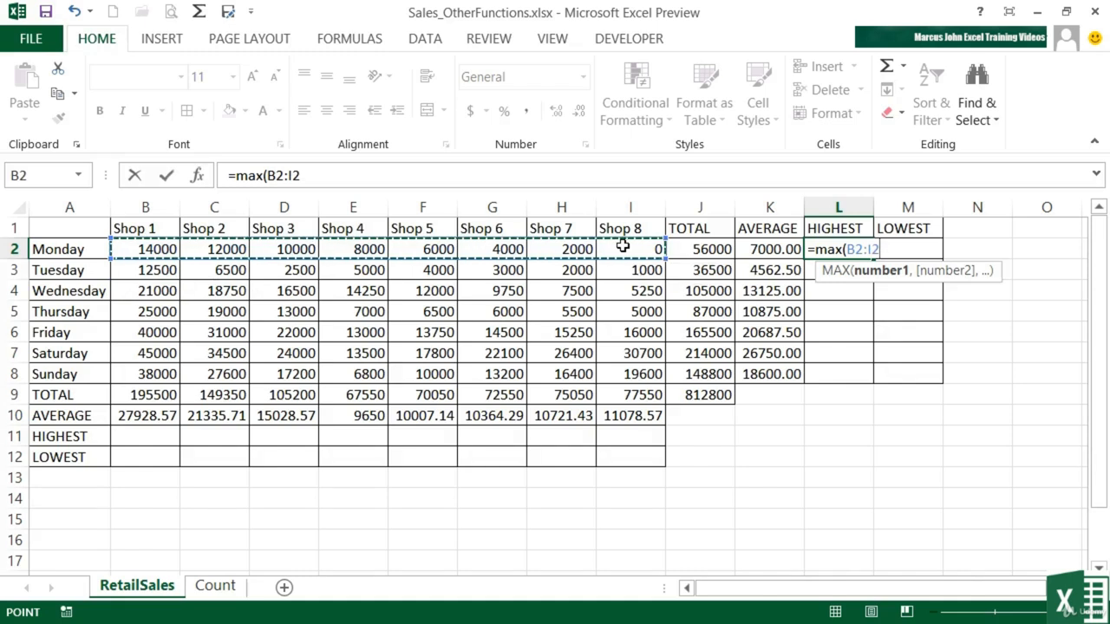
pyautogui.press('Return')
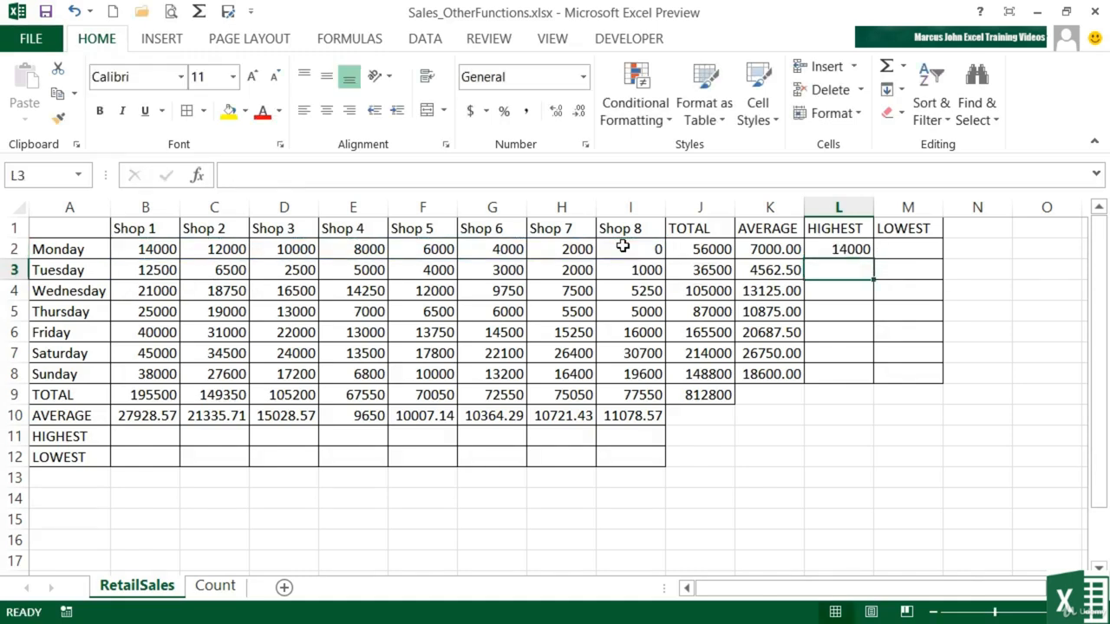
pyautogui.press('Up')
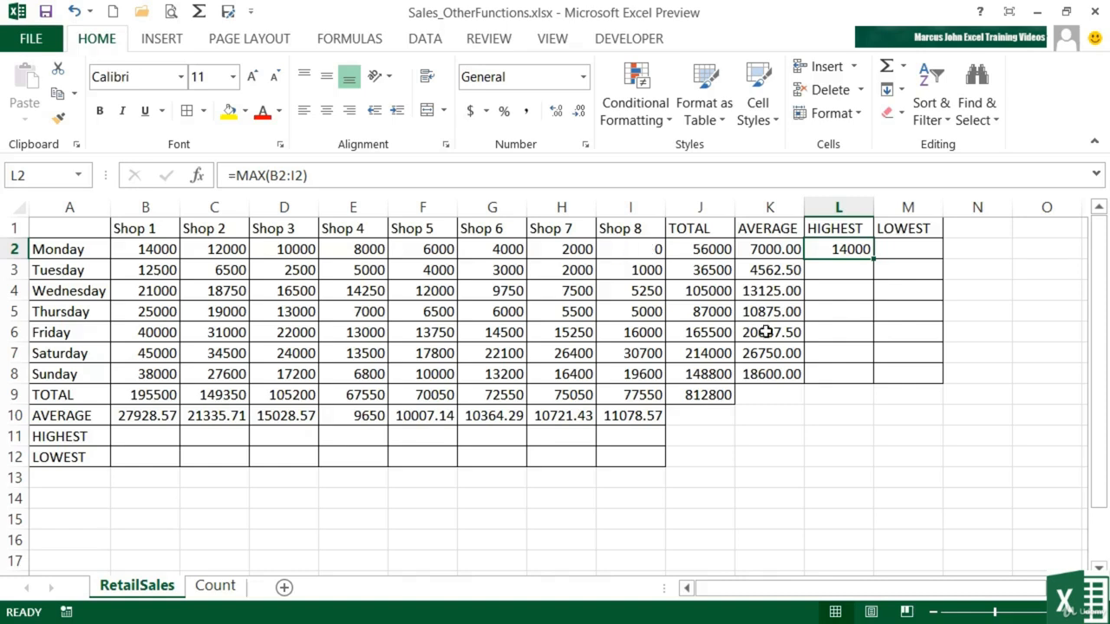
# Step: Enter =MIN(B2:I2) in M2 to find the lowest Monday sales across the shops
pyautogui.click(905, 253)
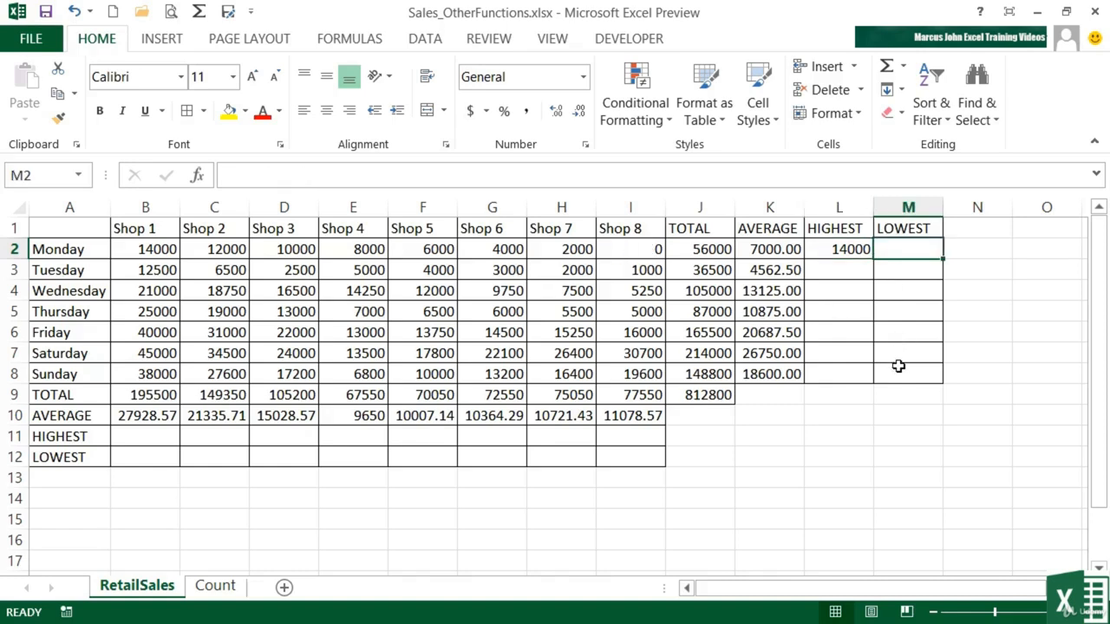
pyautogui.write('=')
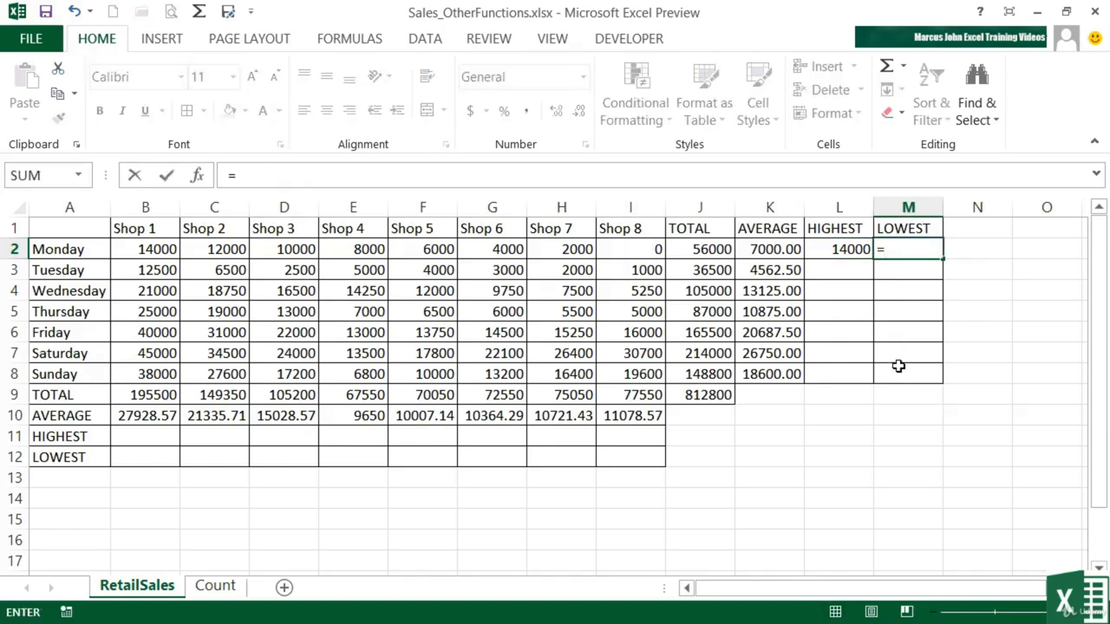
pyautogui.write('min(')
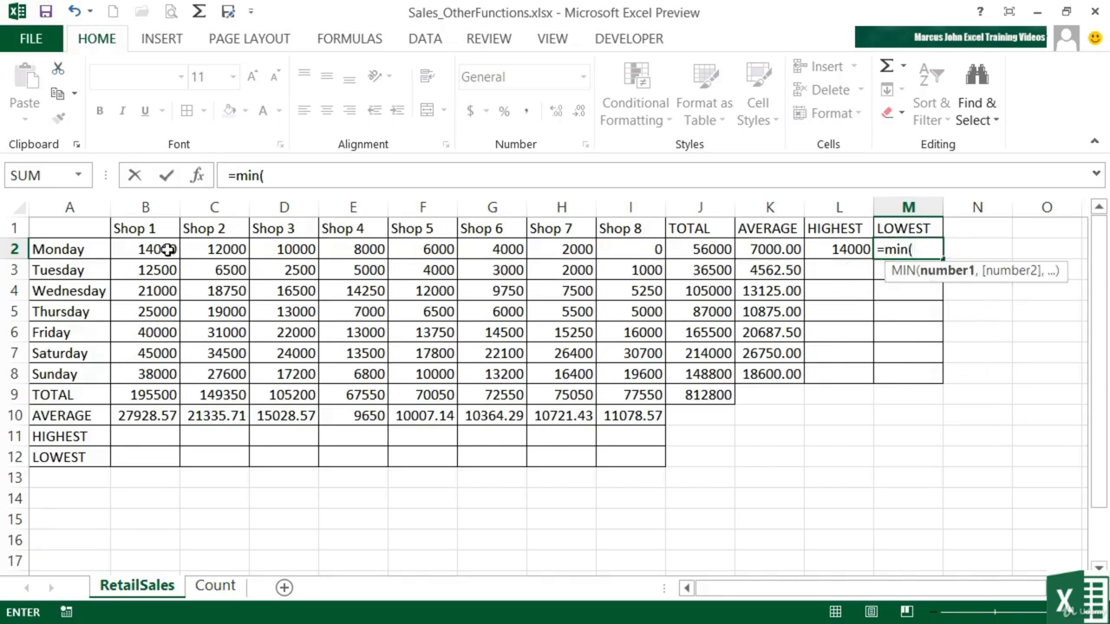
pyautogui.moveTo(165, 251); pyautogui.dragTo(617, 262)
pyautogui.press('Return')
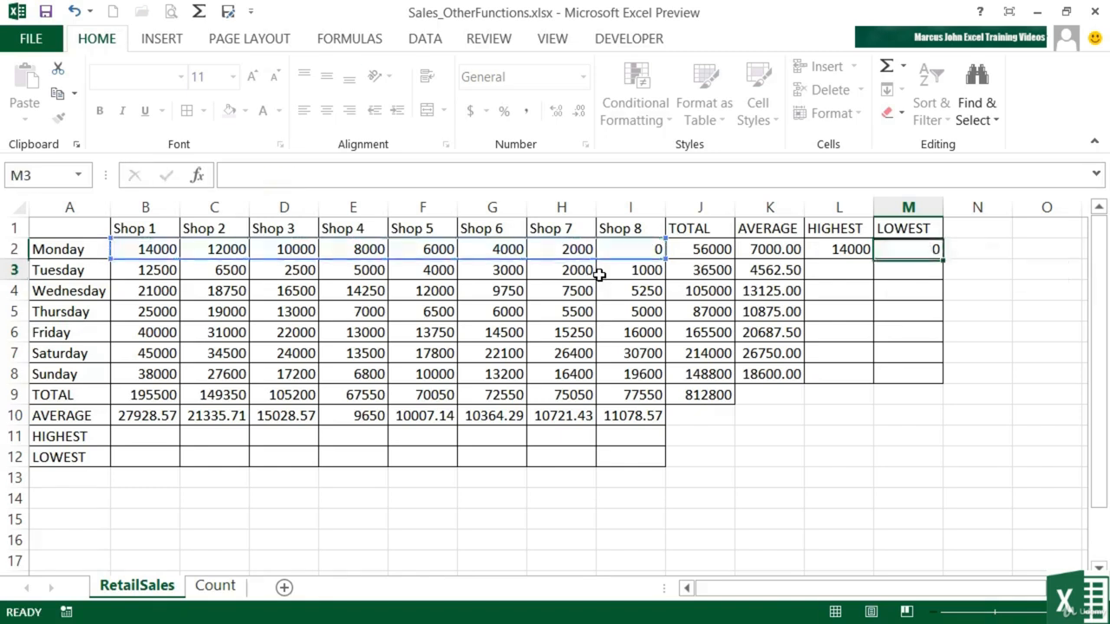
pyautogui.press('Up')
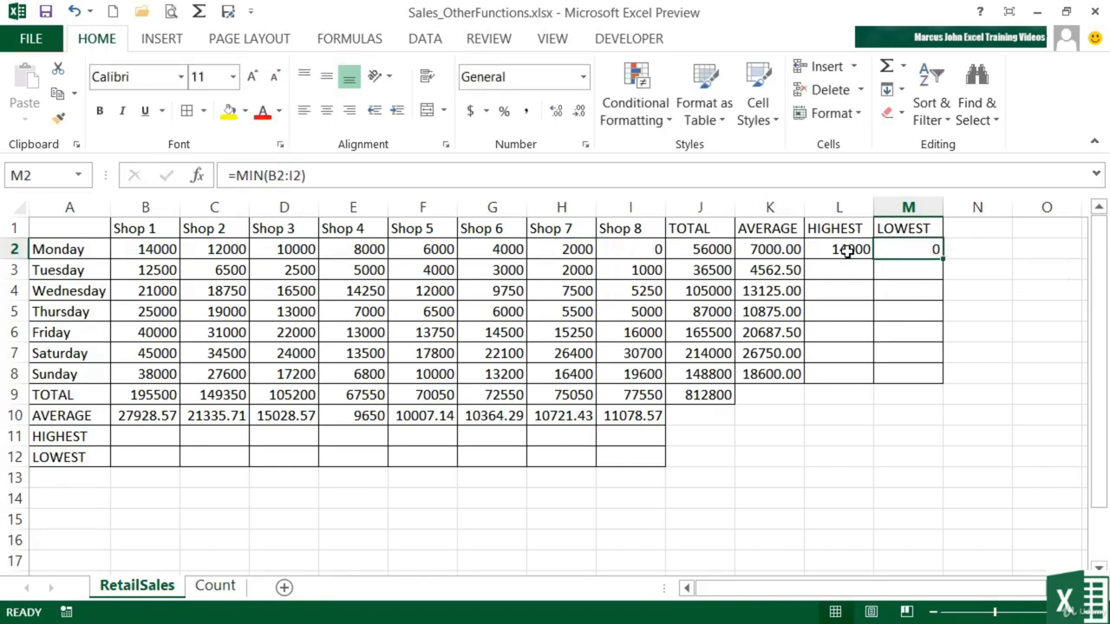
# Step: Fill the MAX and MIN formulas in L2:M2 down to row 8 for every day
pyautogui.moveTo(848, 250); pyautogui.dragTo(893, 249)
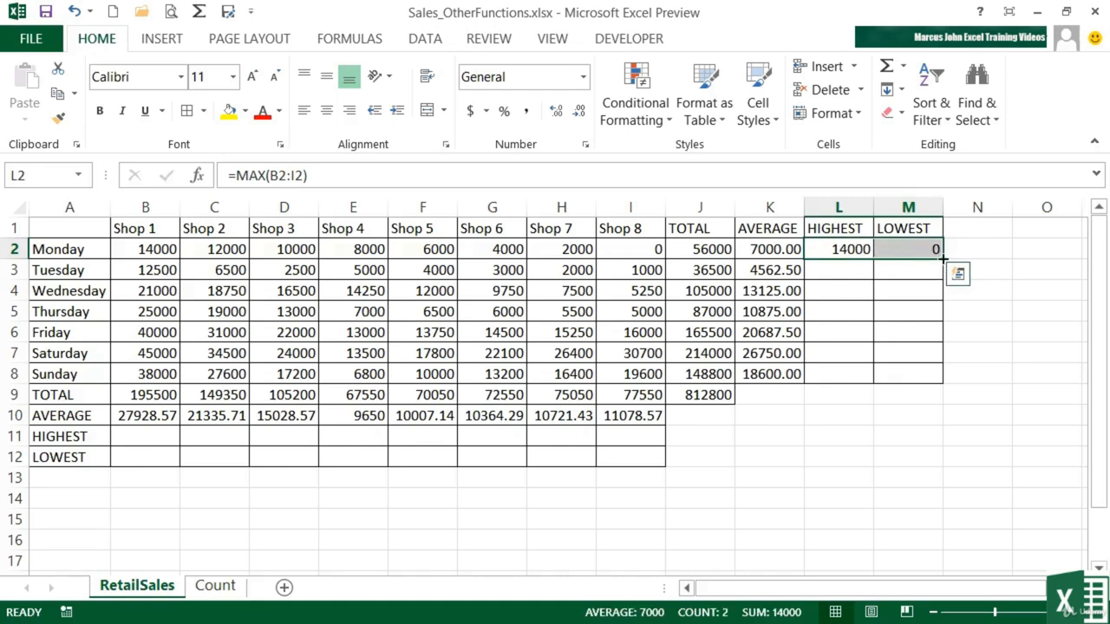
pyautogui.moveTo(944, 258); pyautogui.dragTo(944, 259)
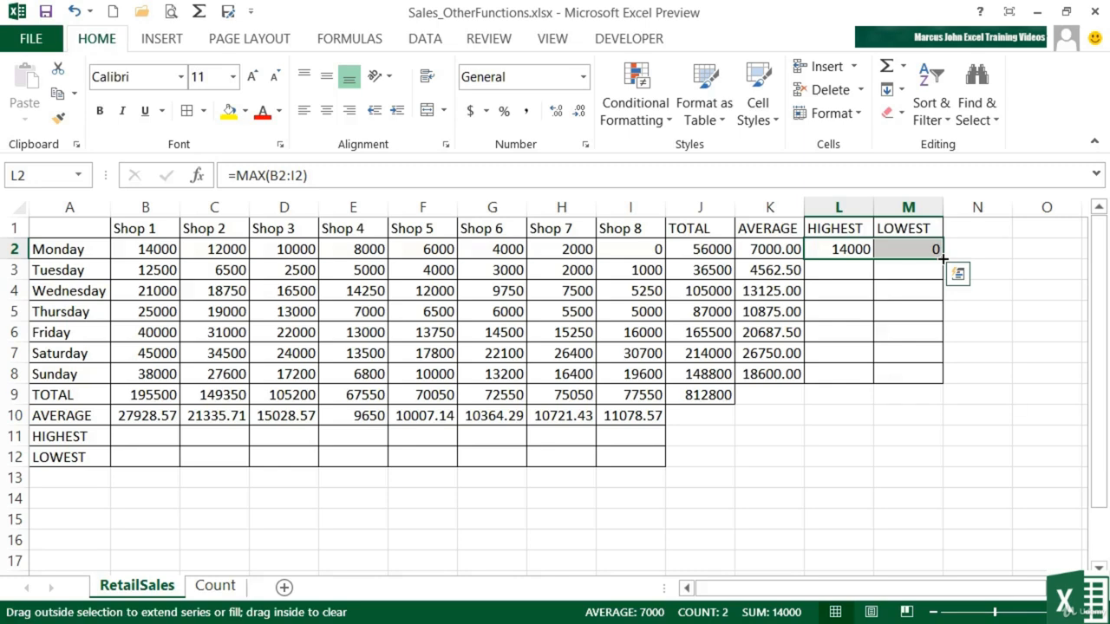
pyautogui.doubleClick(943, 258)
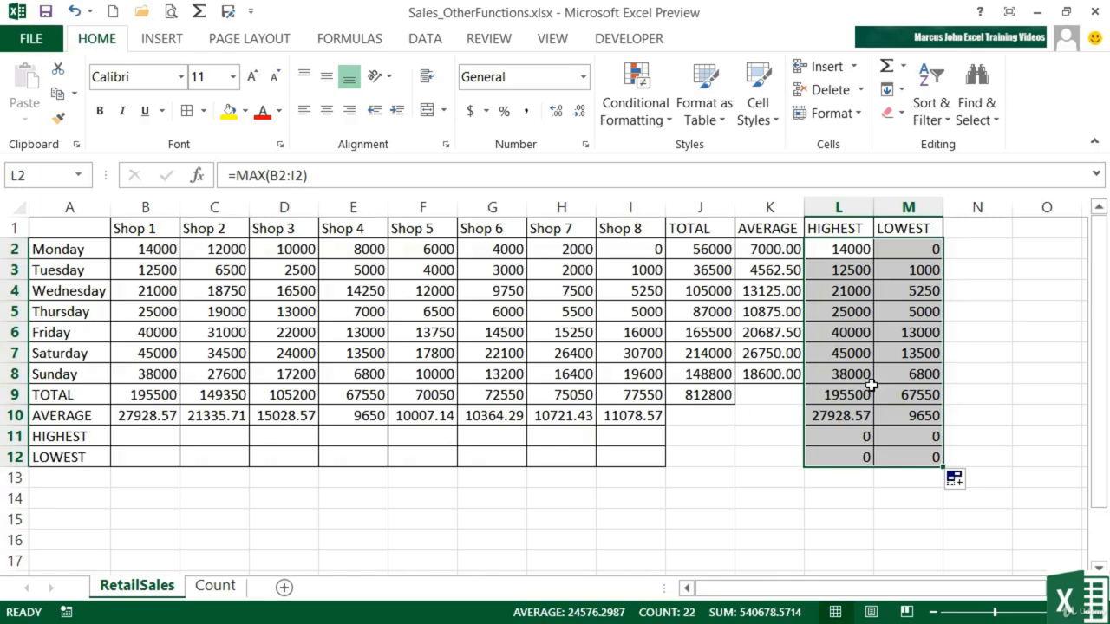
pyautogui.hotkey('ctrl', 'z')
pyautogui.moveTo(941, 258); pyautogui.dragTo(941, 374)
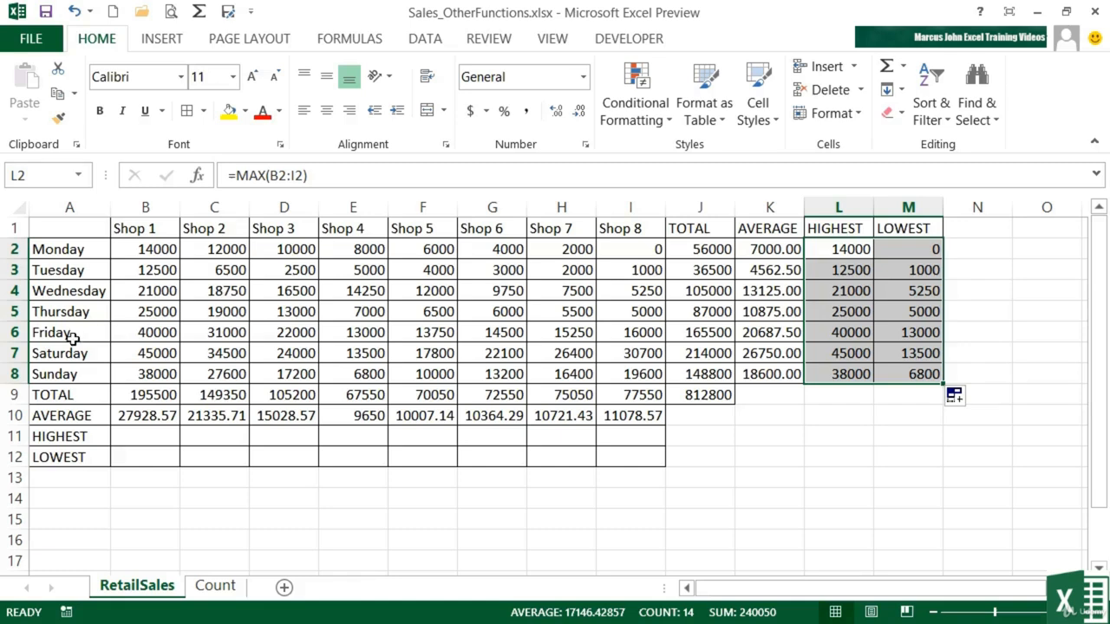
# Step: Enter =MAX(B2:B8) in B11 to find Shop 1's highest daily sales
pyautogui.click(148, 437)
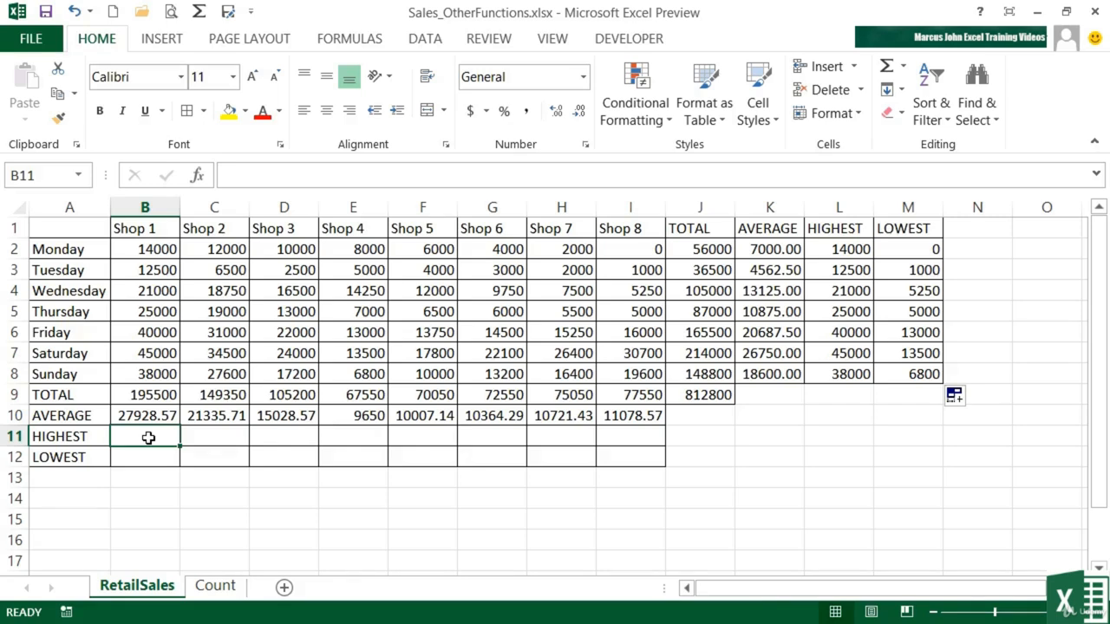
pyautogui.write('=max(')
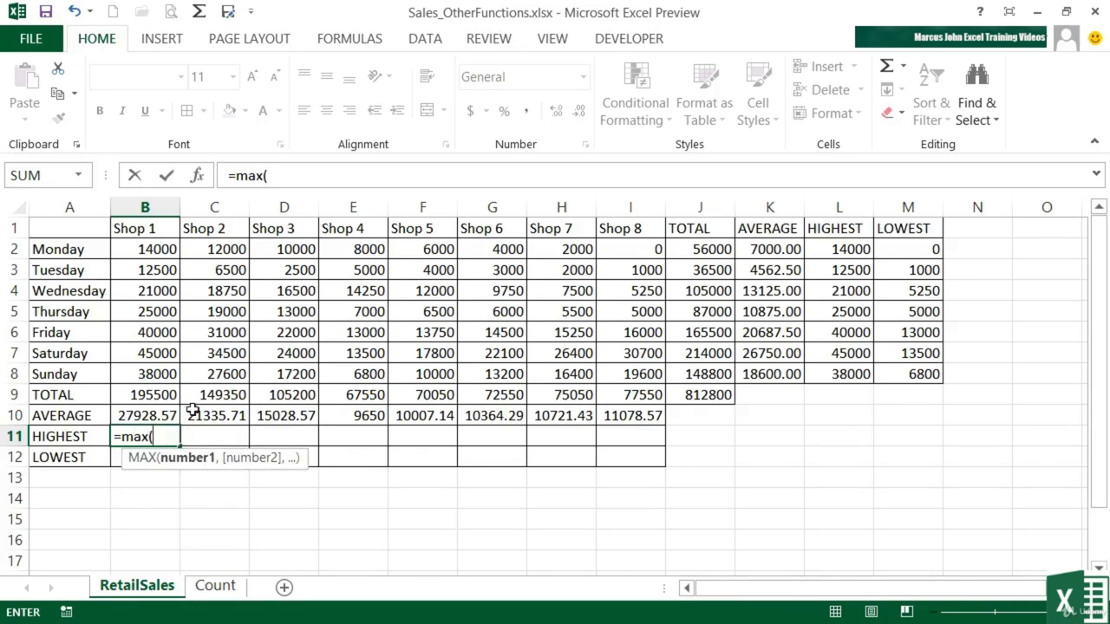
pyautogui.moveTo(153, 249); pyautogui.dragTo(146, 373)
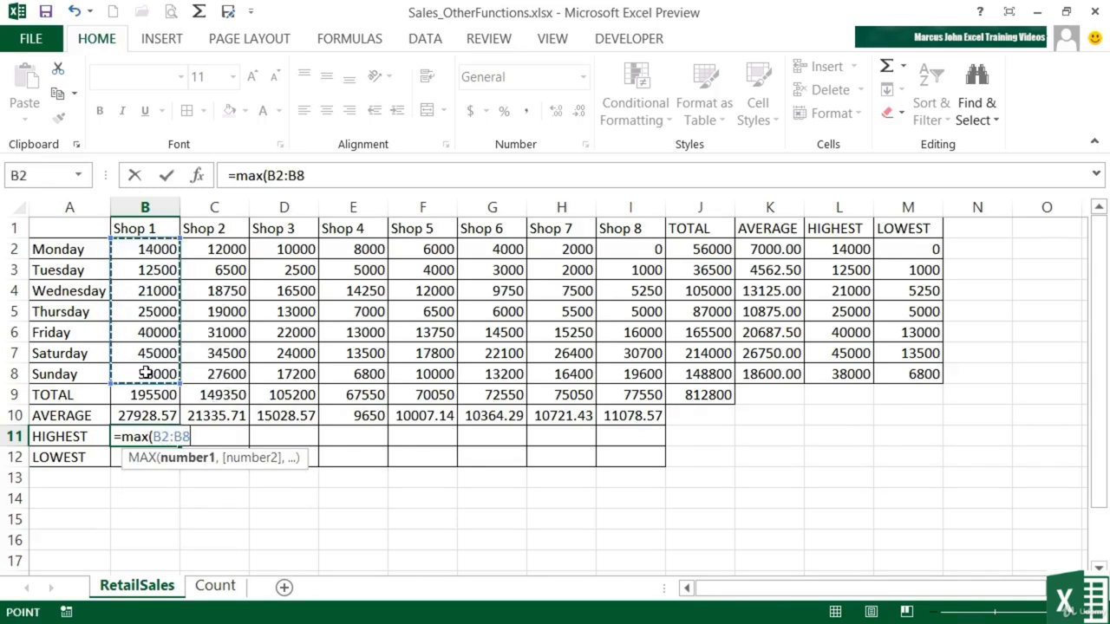
pyautogui.press('Return')
# Step: Enter =MIN(B2:B8) in B12 to find Shop 1's lowest daily sales
pyautogui.write('=min')
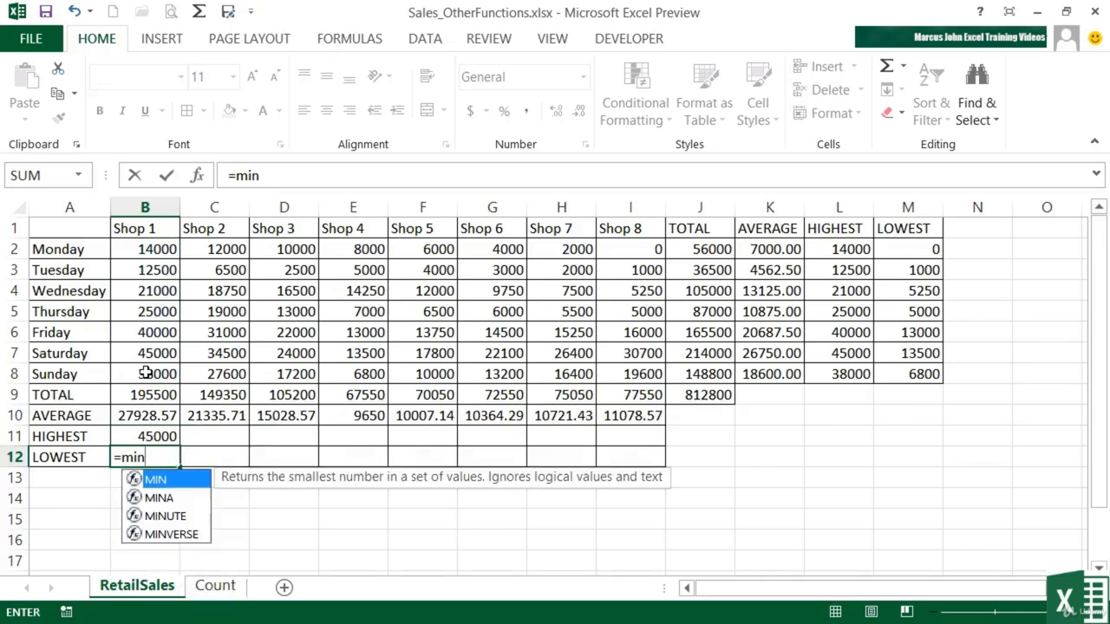
pyautogui.write('(')
pyautogui.moveTo(148, 248); pyautogui.dragTo(143, 368)
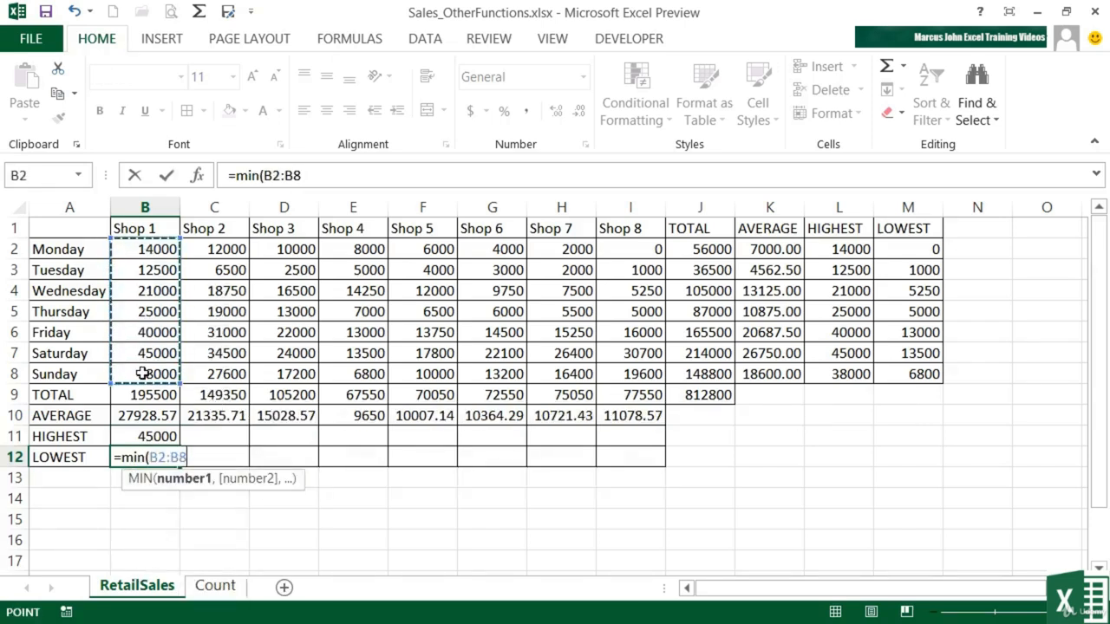
pyautogui.press('Return')
# Step: Fill the MAX and MIN formulas in B11:B12 across to column I for all shops
pyautogui.press('Up')
pyautogui.press('Up')
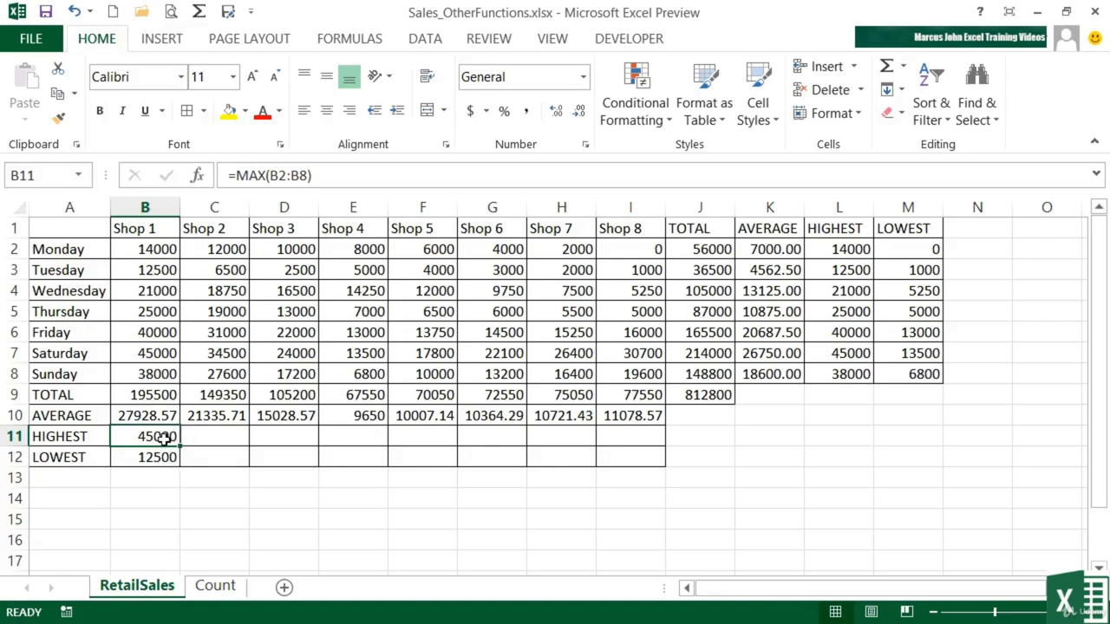
pyautogui.moveTo(164, 437); pyautogui.dragTo(164, 454)
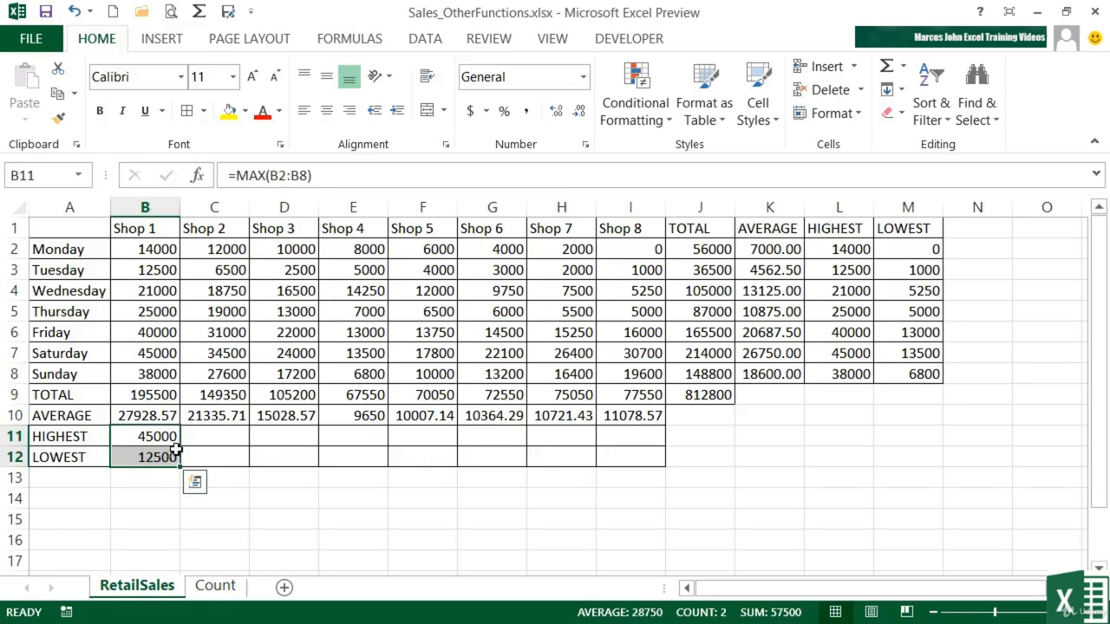
pyautogui.moveTo(176, 470); pyautogui.dragTo(639, 443)
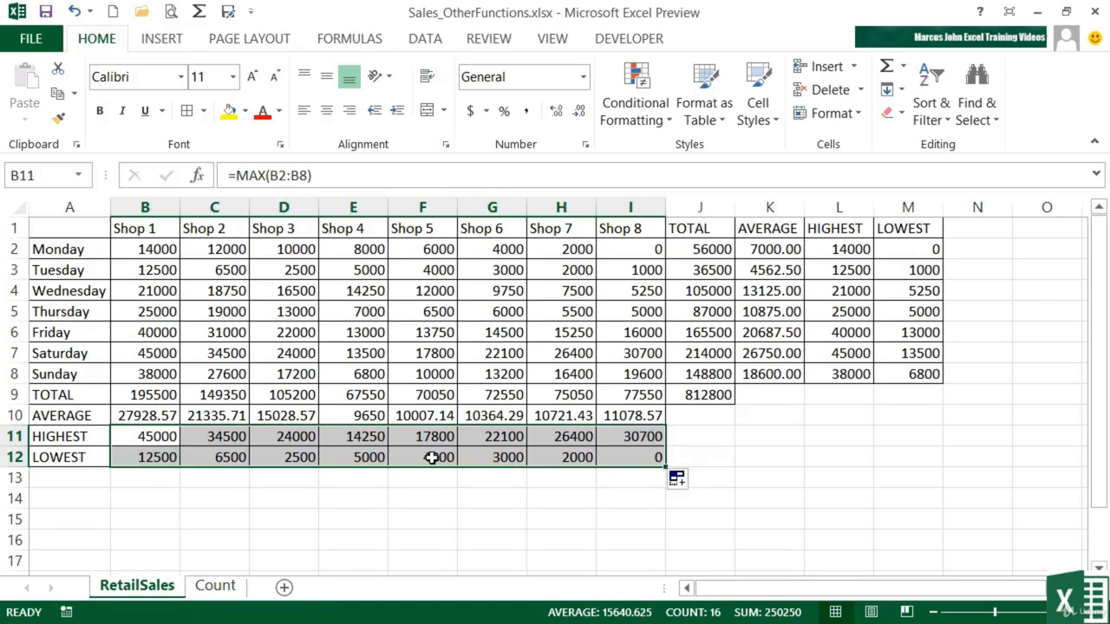
# Step: Inspect the copied MAX formula in F11 to check its range
pyautogui.click(426, 437)
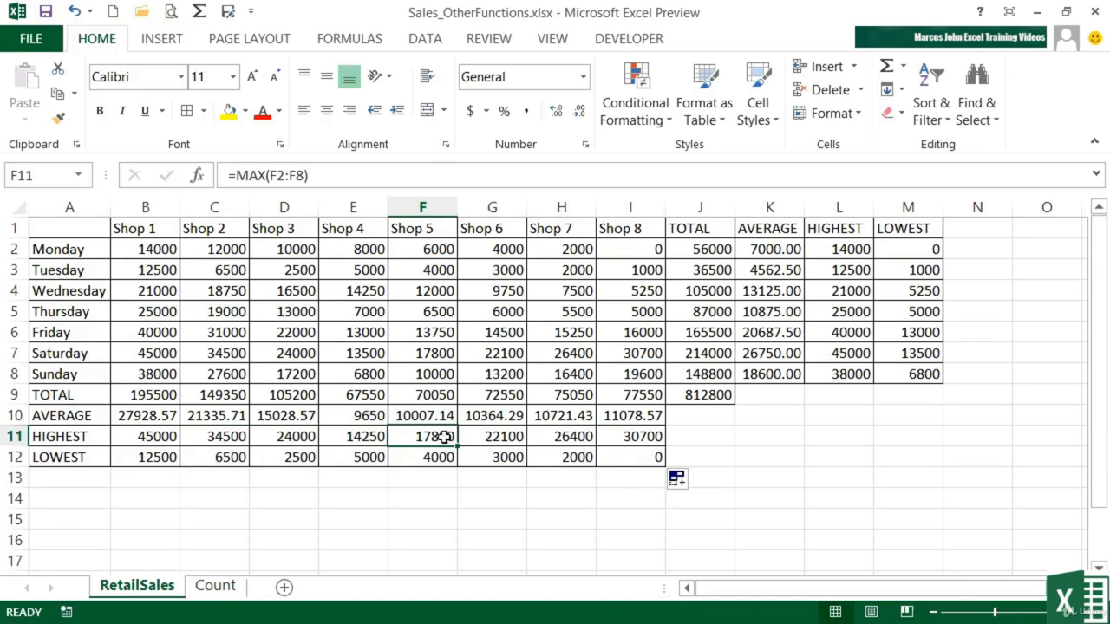
pyautogui.doubleClick(438, 438)
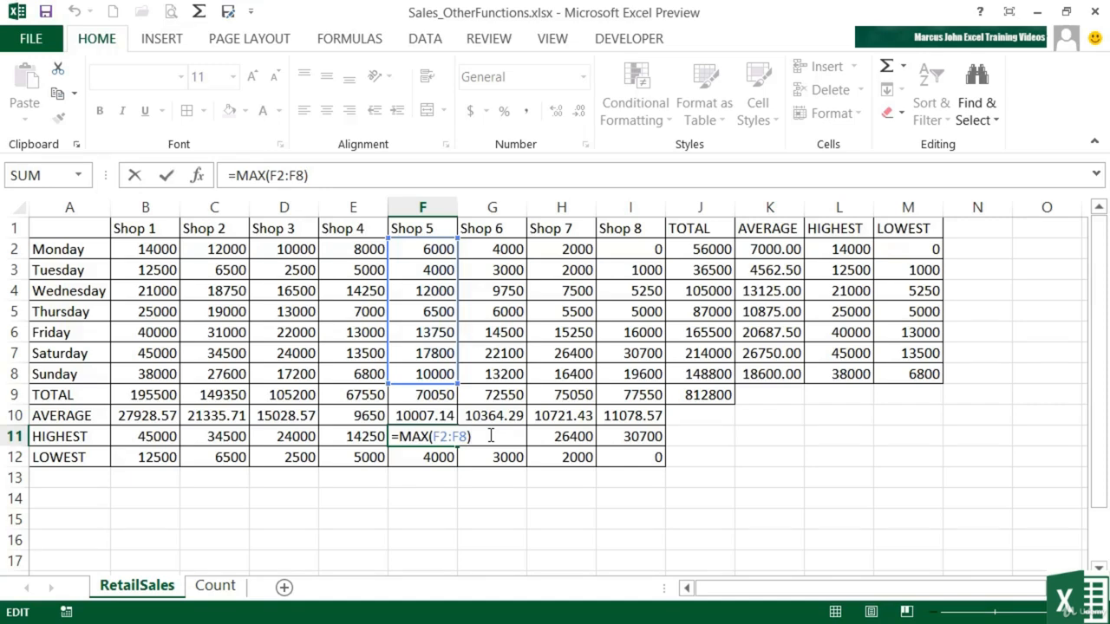
pyautogui.press('Return')
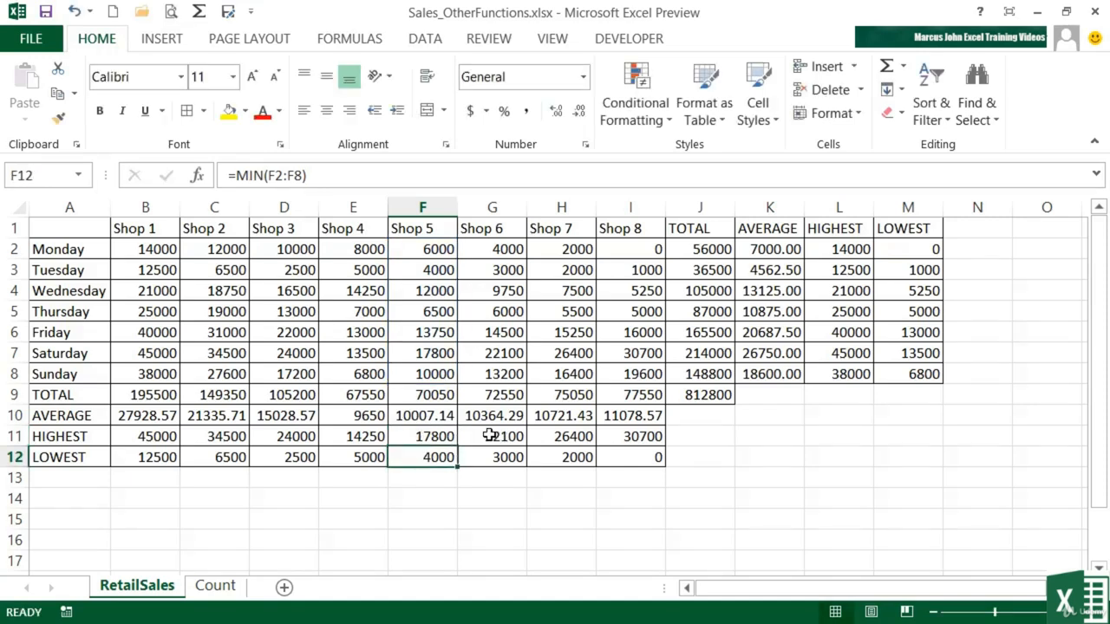